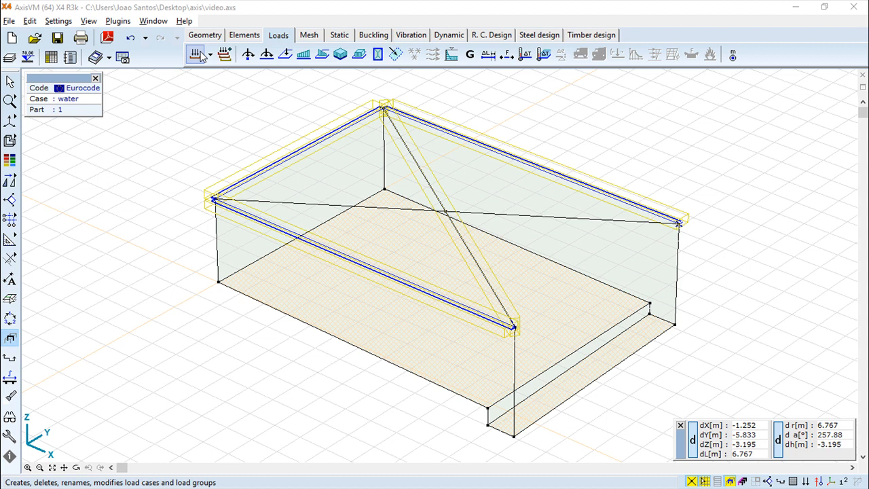
- Open the Load groups and load cases dialog from the Loads tab toolbar
{"action": "left_click", "coordinate": [198, 54]}
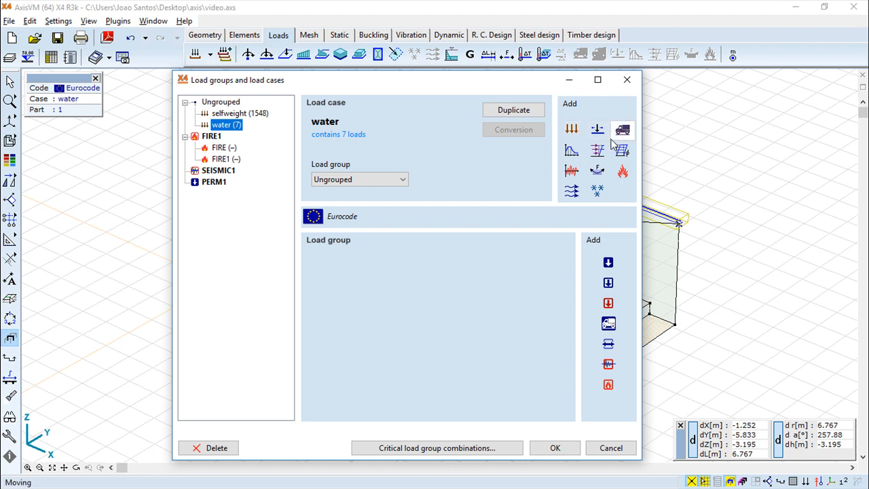
- Add an empty ungrouped static load case named 'gfhjfhf'
{"action": "left_click", "coordinate": [572, 132]}
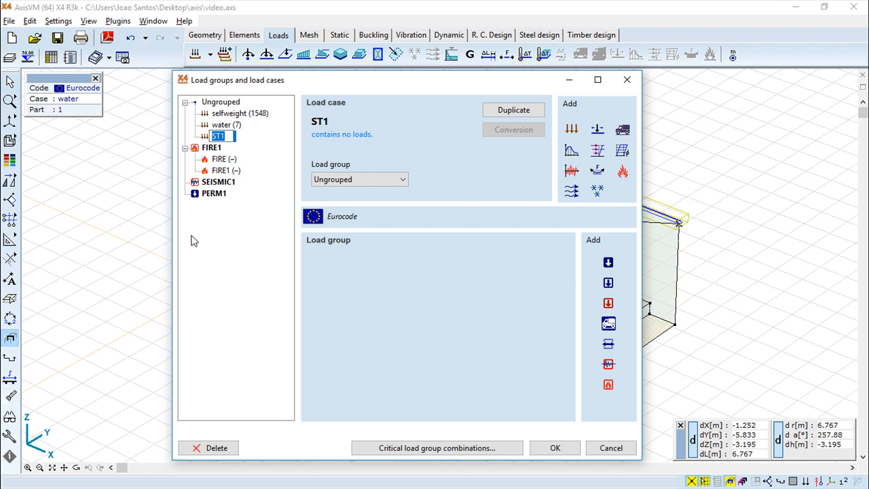
{"action": "type", "text": "gfhjfhf"}
{"action": "key", "text": "Return"}
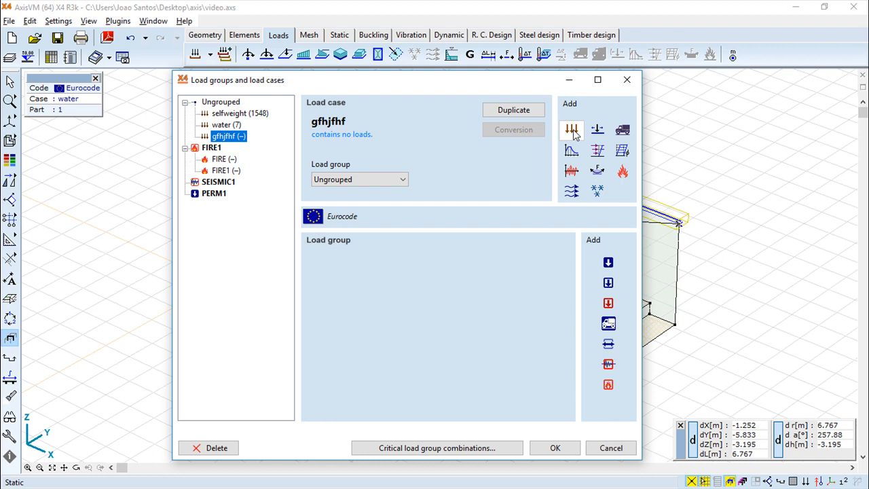
- Add influence line case IL1 and moving load case MOV1-001 in a new MOVING LOAD1 group
{"action": "left_click", "coordinate": [598, 130]}
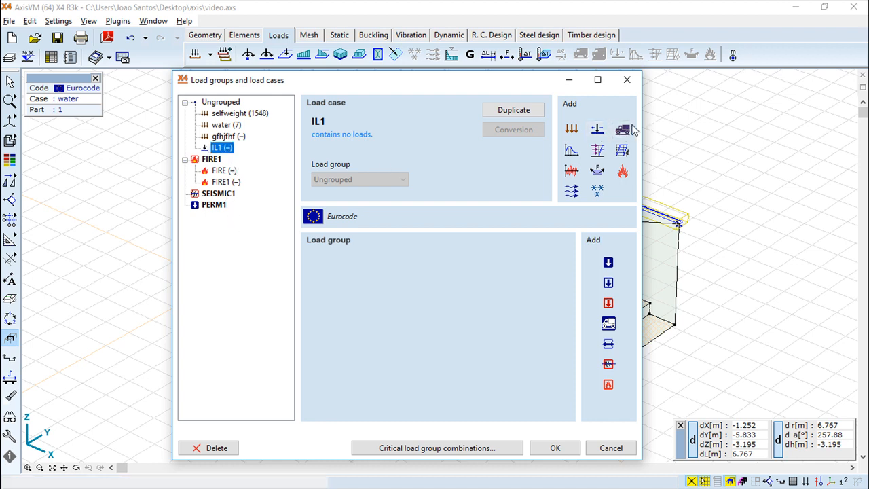
{"action": "left_click", "coordinate": [623, 130]}
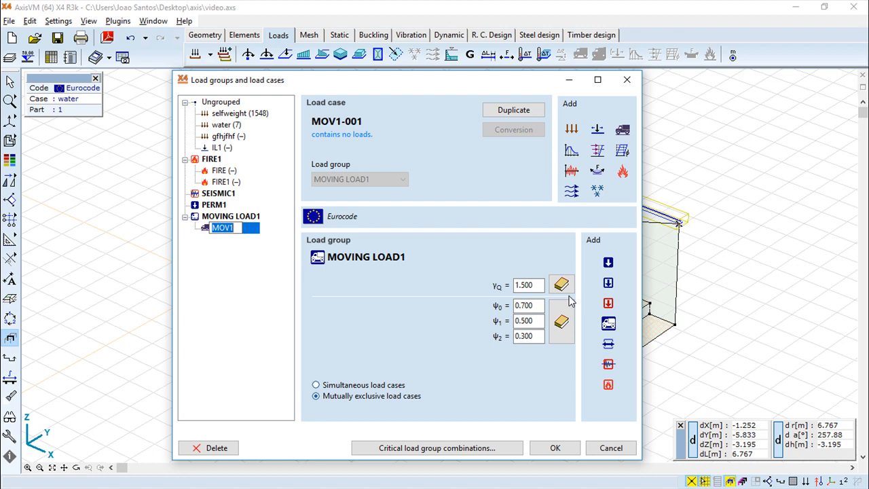
- Leave MOVING LOAD1's load cases set to mutually exclusive after toggling the option
{"action": "left_click", "coordinate": [316, 396]}
{"action": "left_click", "coordinate": [316, 385]}
{"action": "left_click", "coordinate": [316, 396]}
{"action": "left_click", "coordinate": [317, 385]}
{"action": "left_click", "coordinate": [320, 395]}
- Set the group's γQ partial factor from Eurocode A1.2 (A) EQU
{"action": "left_click", "coordinate": [567, 286]}
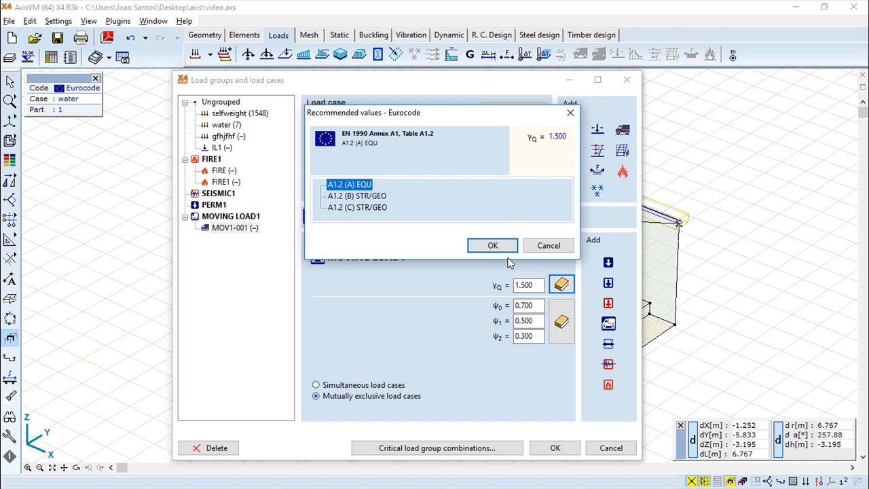
{"action": "left_click", "coordinate": [331, 197]}
{"action": "left_click", "coordinate": [341, 208]}
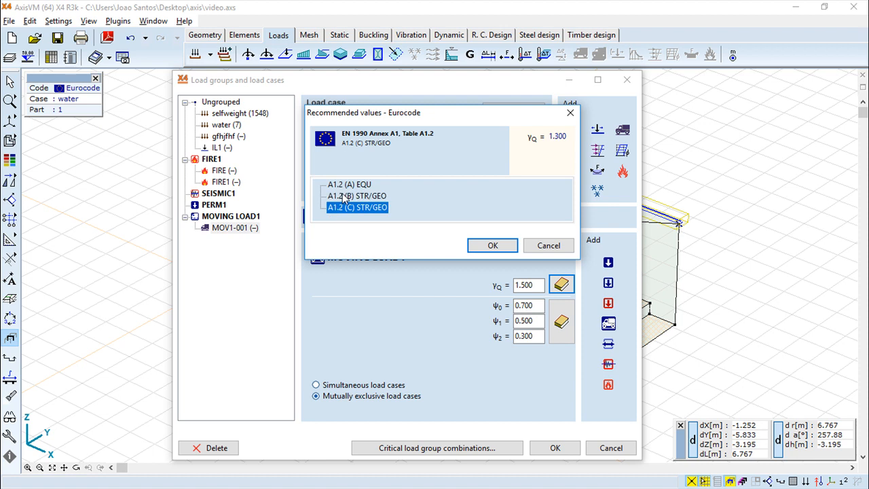
{"action": "left_click", "coordinate": [342, 187]}
{"action": "left_click", "coordinate": [493, 245]}
- Apply Category A domestic, residential ψ factors, then attempt adding a seismic load case
{"action": "left_click", "coordinate": [561, 322]}
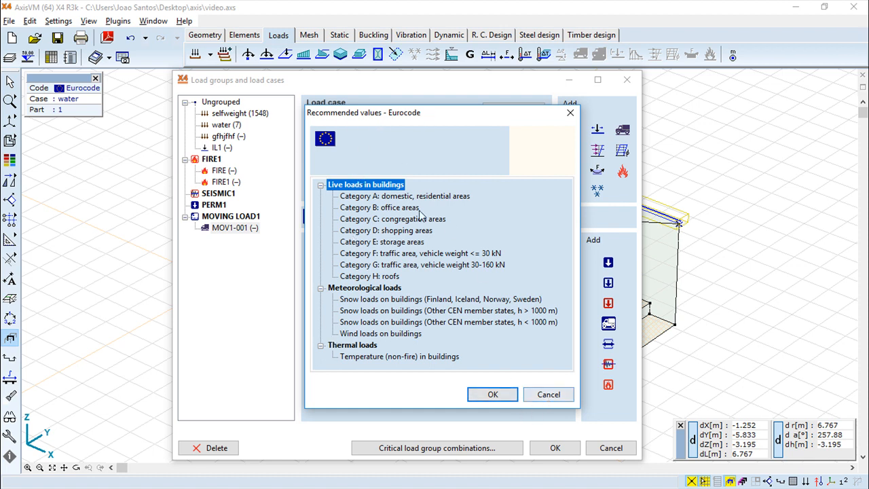
{"action": "left_click", "coordinate": [405, 197]}
{"action": "left_click", "coordinate": [493, 395]}
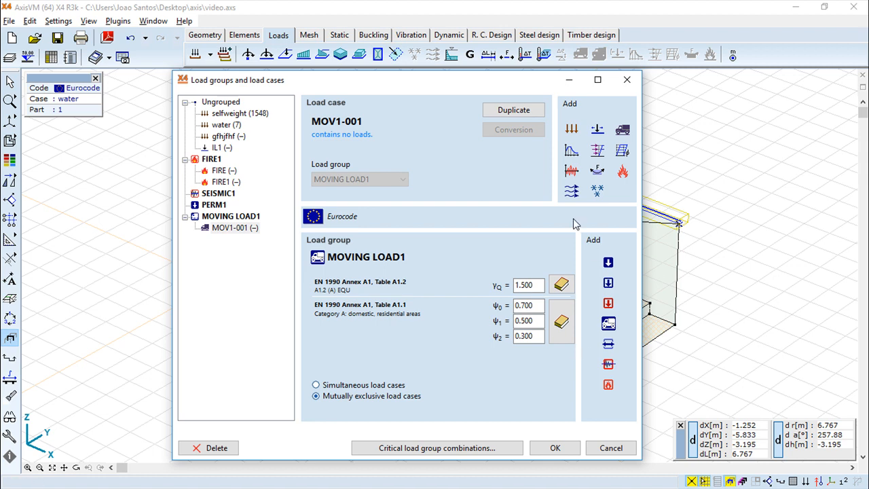
{"action": "left_click", "coordinate": [573, 151]}
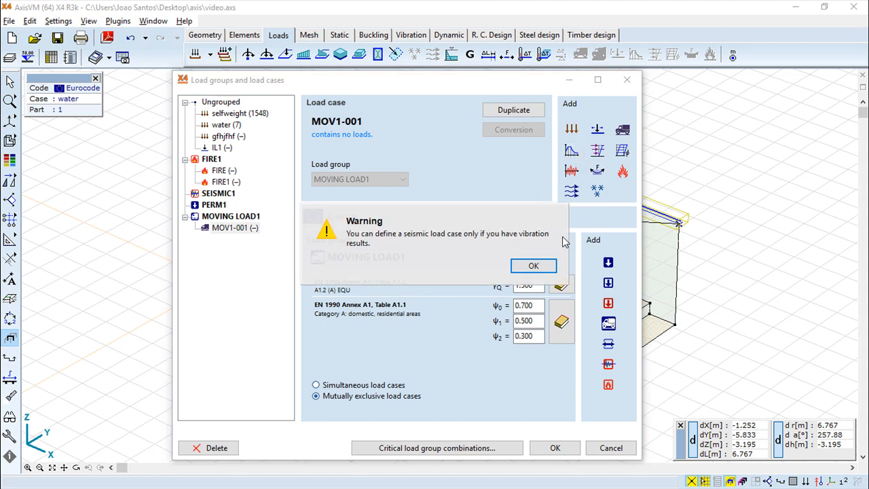
- Dismiss the seismic vibration-results warning, try a pushover case, and dismiss its warning too
{"action": "left_click", "coordinate": [534, 265]}
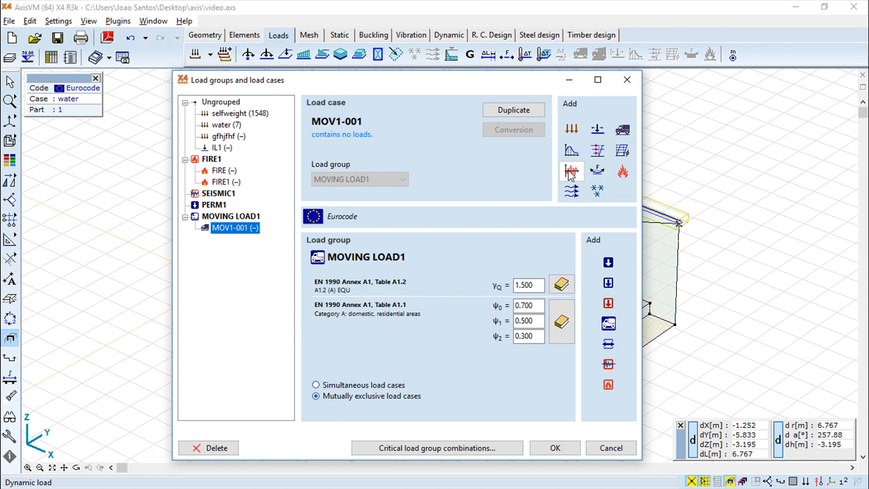
{"action": "left_click", "coordinate": [599, 152]}
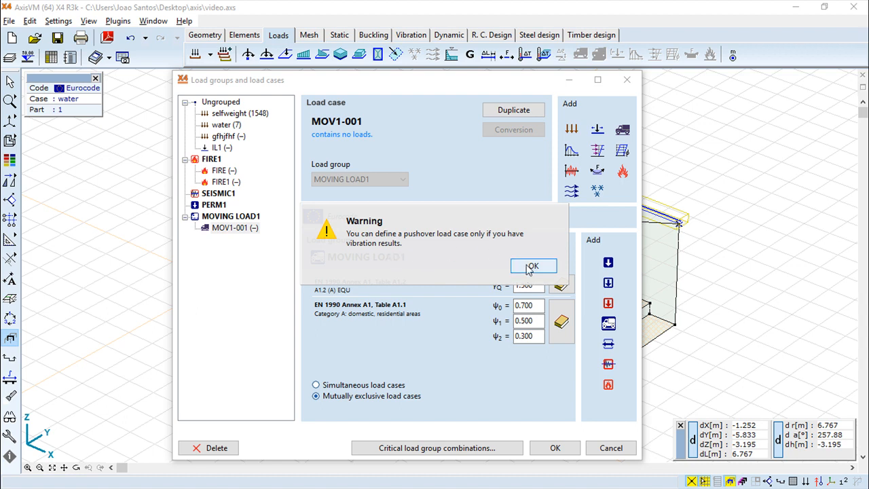
{"action": "left_click", "coordinate": [531, 270]}
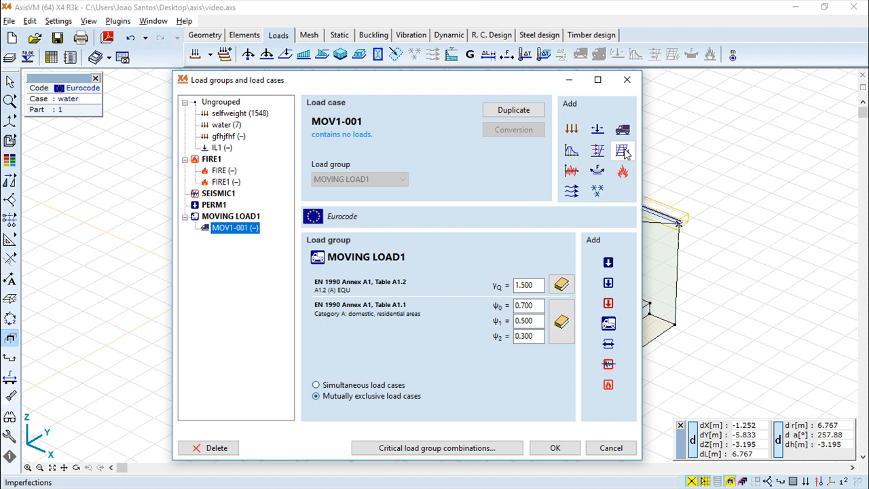
- Add dynamic case DYN1, a TENSIONING1 group with PS1-T0 and PS1-TI, and fire case FIRE2
{"action": "left_click", "coordinate": [571, 172]}
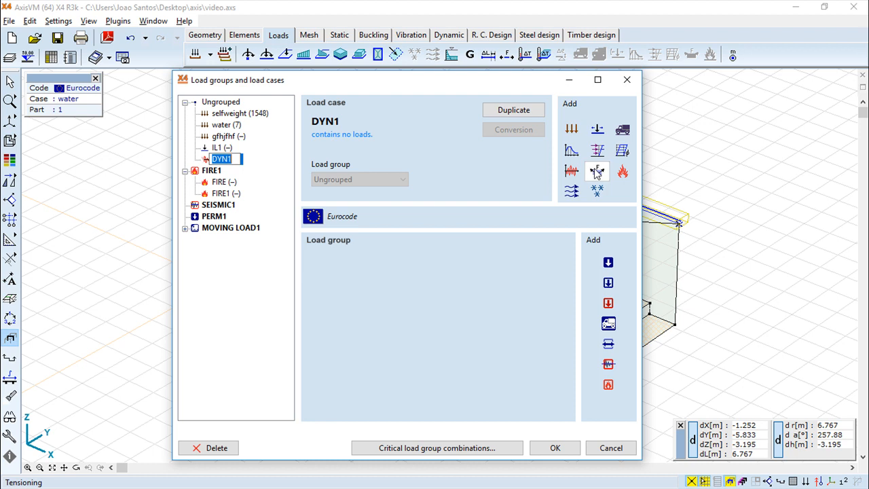
{"action": "left_click", "coordinate": [258, 176]}
{"action": "left_click", "coordinate": [597, 170]}
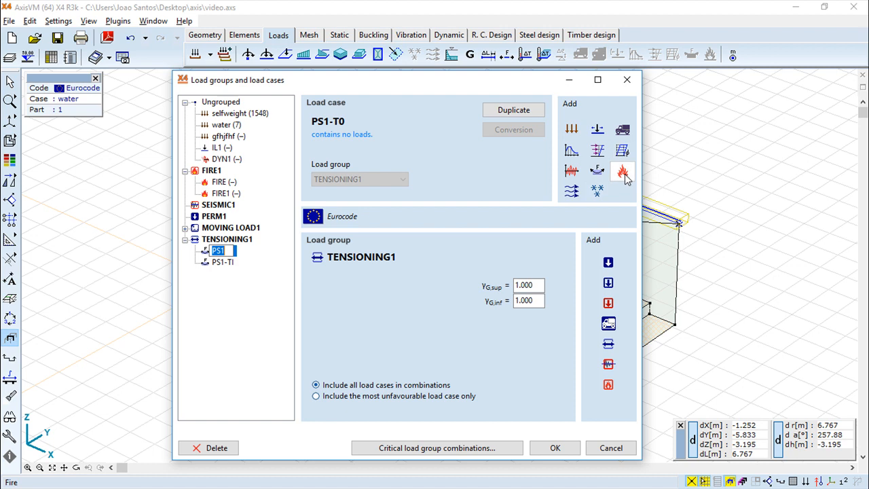
{"action": "left_click", "coordinate": [206, 326]}
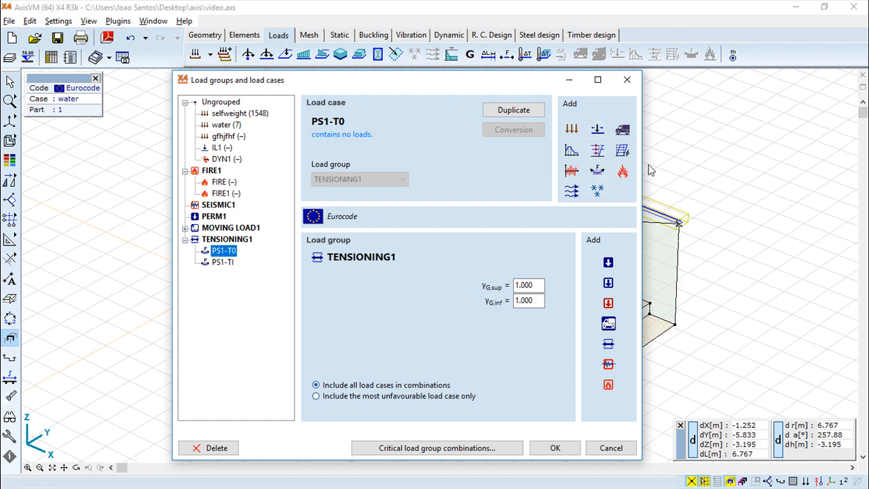
{"action": "left_click", "coordinate": [623, 171]}
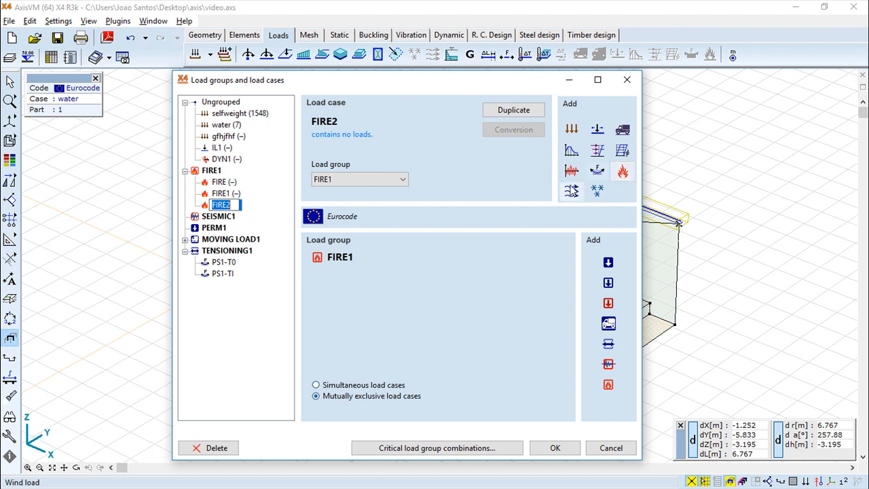
- Confirm FIRE2 and add a WIND load group, checking recommended partial factors without changes
{"action": "left_click", "coordinate": [265, 330]}
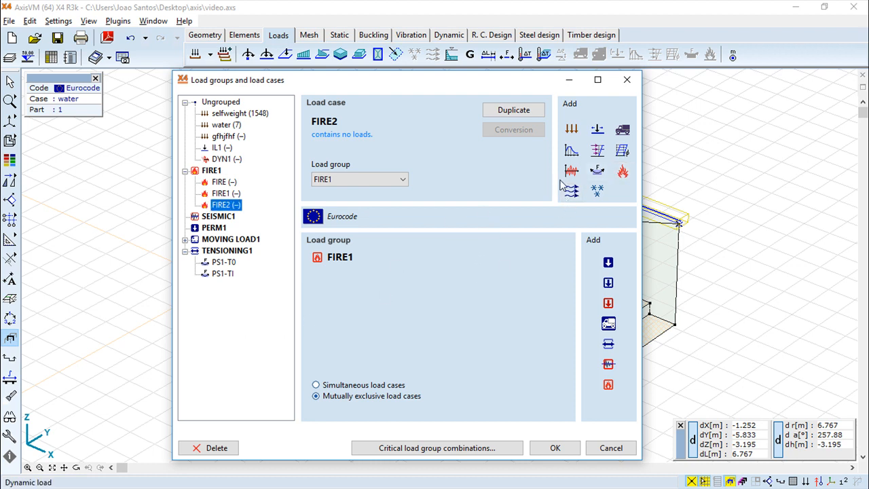
{"action": "left_click", "coordinate": [573, 192]}
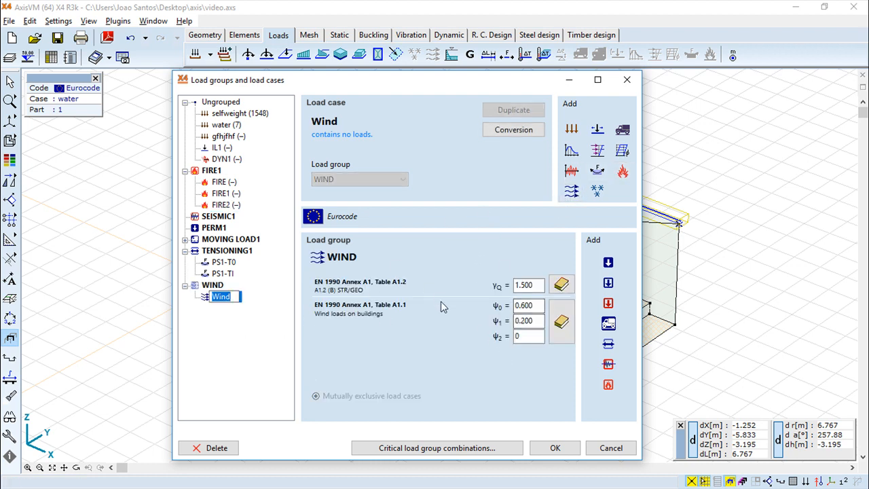
{"action": "left_click", "coordinate": [562, 285]}
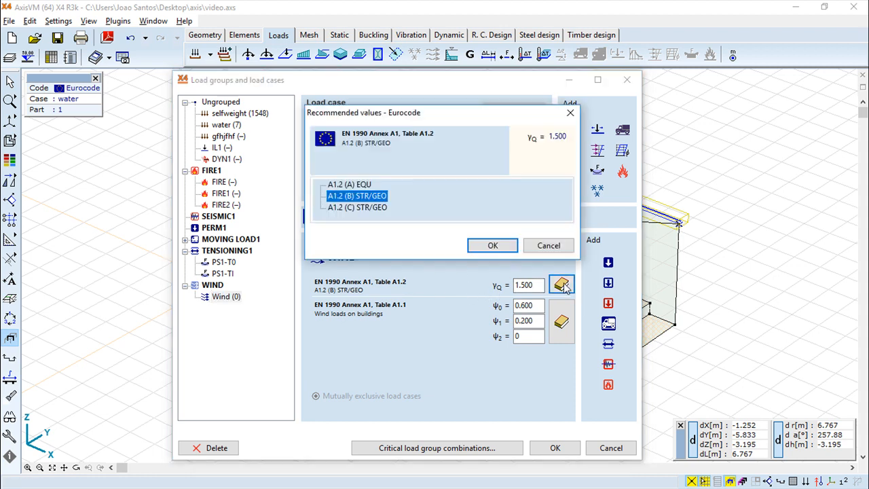
{"action": "left_click", "coordinate": [536, 247]}
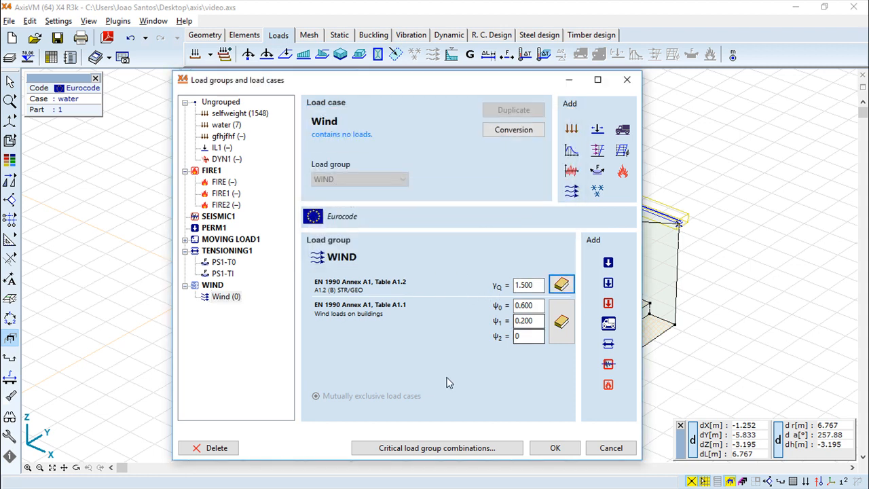
- Add a SNOW group with its Snow case, then a new permanent load group PERM2
{"action": "left_click", "coordinate": [597, 191]}
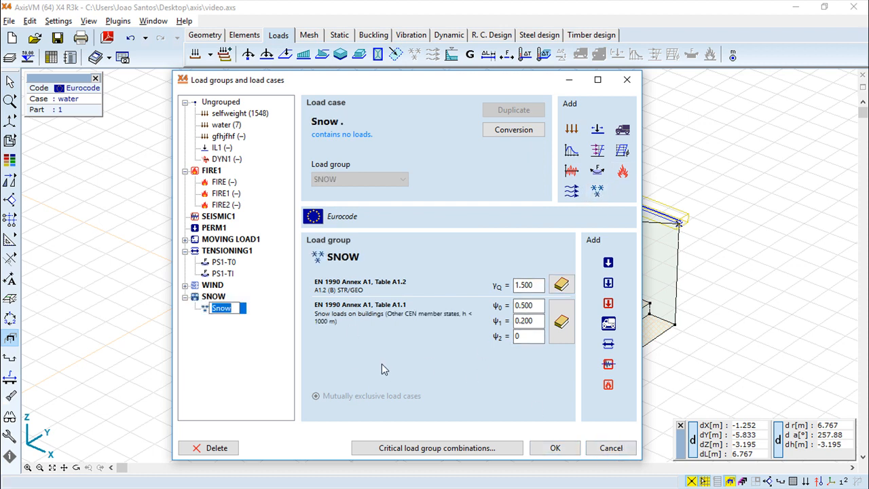
{"action": "left_click", "coordinate": [246, 364]}
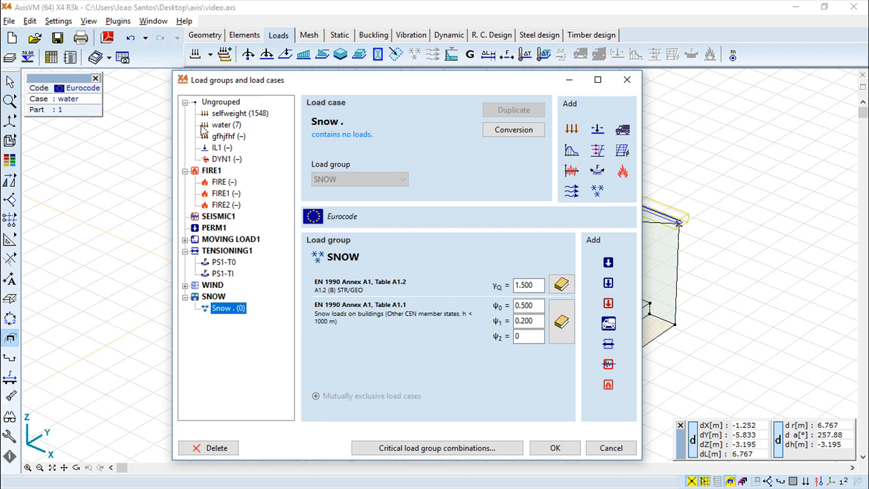
{"action": "left_click", "coordinate": [609, 262]}
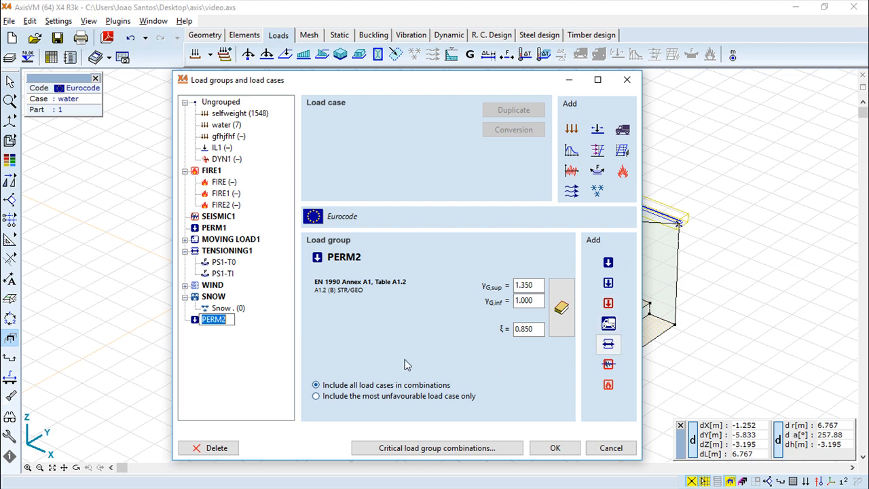
- View PERM2's recommended Eurocode factors without applying them, then cancel the dialog discarding changes
{"action": "left_click", "coordinate": [561, 308]}
{"action": "left_click", "coordinate": [547, 256]}
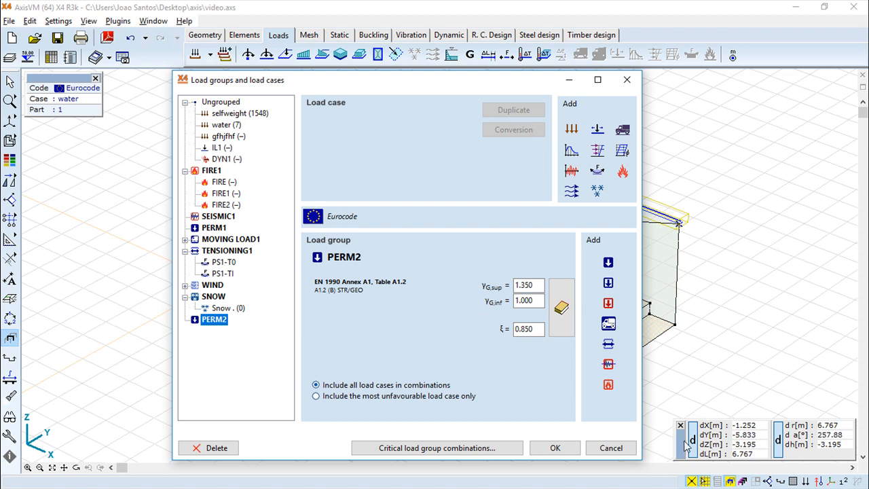
{"action": "left_click", "coordinate": [611, 449]}
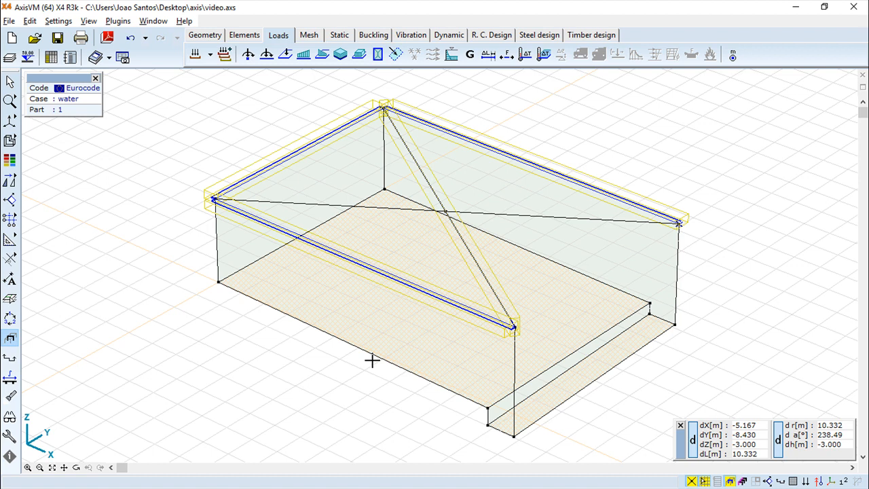
- In the custom load combinations table, add combination Co #2 with type A1 (a, b)
{"action": "left_click", "coordinate": [225, 56]}
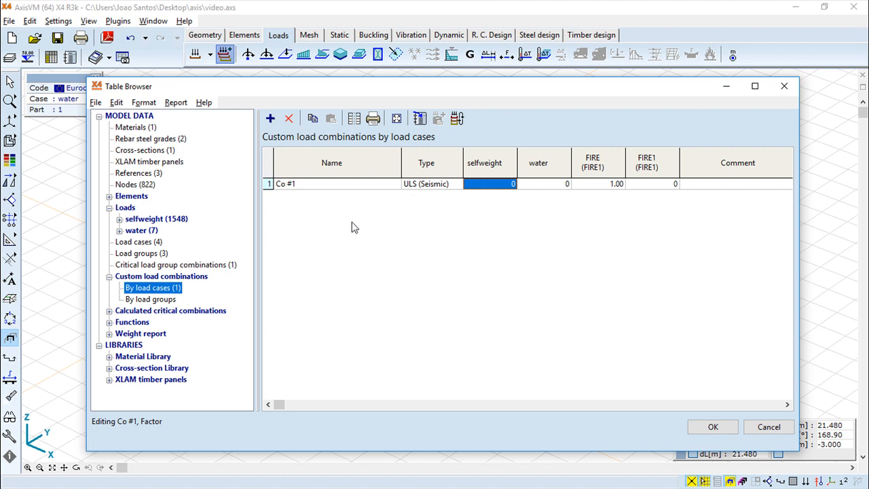
{"action": "left_click", "coordinate": [271, 119]}
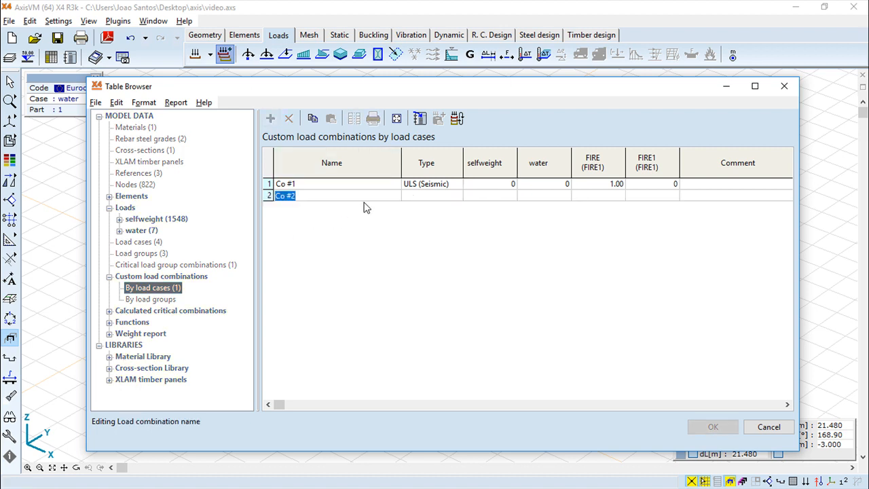
{"action": "left_click", "coordinate": [445, 195]}
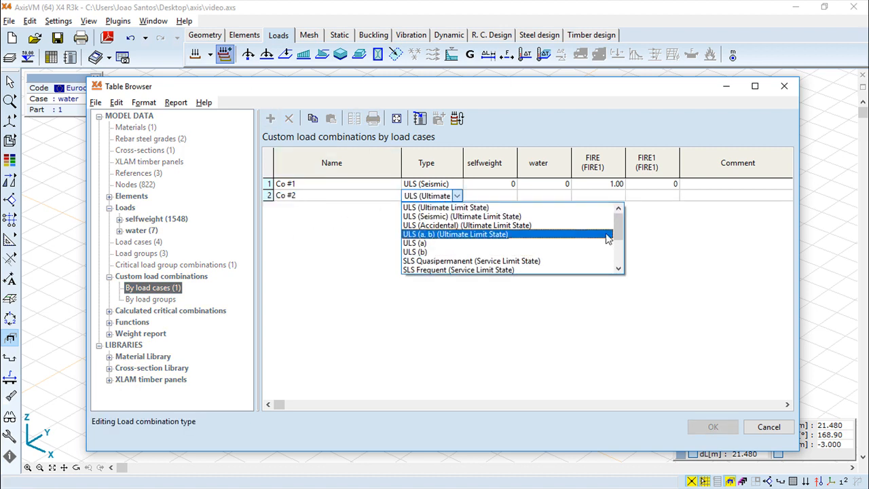
{"action": "scroll", "coordinate": [619, 234], "scroll_direction": "down", "scroll_amount": 3}
{"action": "left_click", "coordinate": [431, 243]}
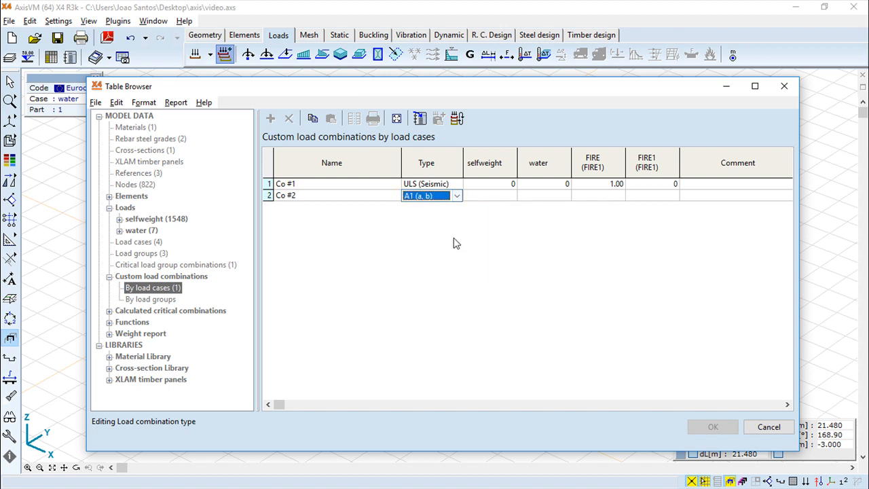
- Leave Co #2's selfweight, water, FIRE and FIRE1 factors at 0
{"action": "left_click", "coordinate": [506, 196]}
{"action": "left_click", "coordinate": [536, 197]}
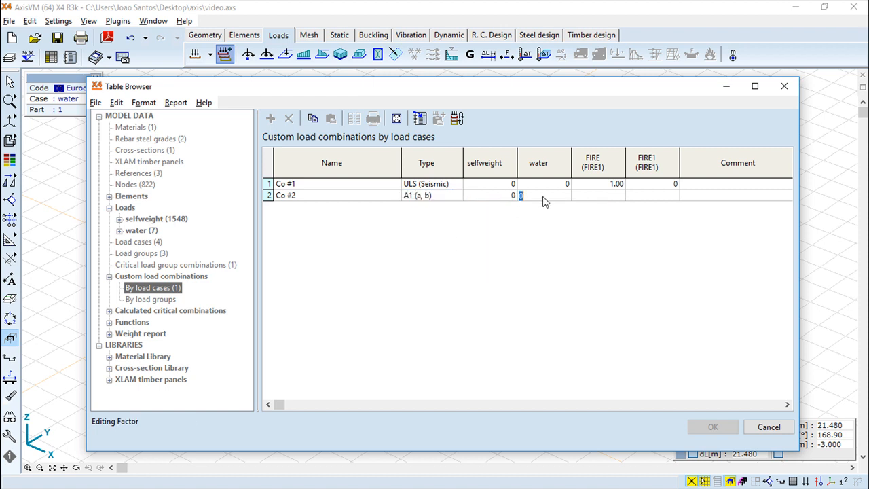
{"action": "left_click", "coordinate": [605, 197]}
{"action": "left_click", "coordinate": [649, 197]}
{"action": "left_click", "coordinate": [713, 198]}
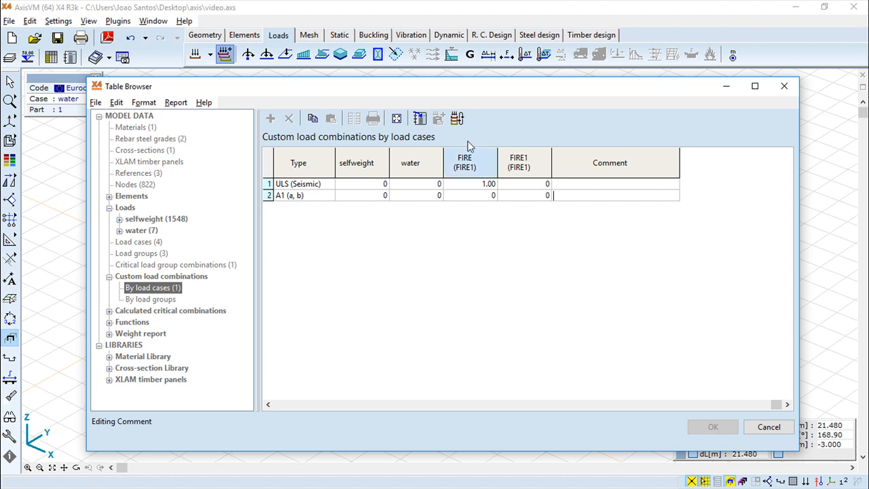
- Start Find critical combinations, answer No to the warning, and cancel the Table Browser
{"action": "left_click", "coordinate": [458, 120]}
{"action": "left_click", "coordinate": [459, 119]}
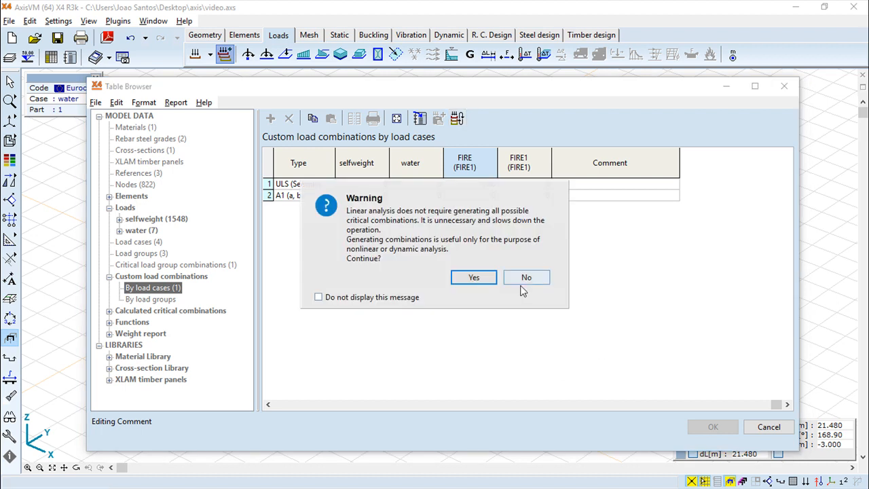
{"action": "left_click", "coordinate": [518, 280]}
{"action": "left_click", "coordinate": [770, 427]}
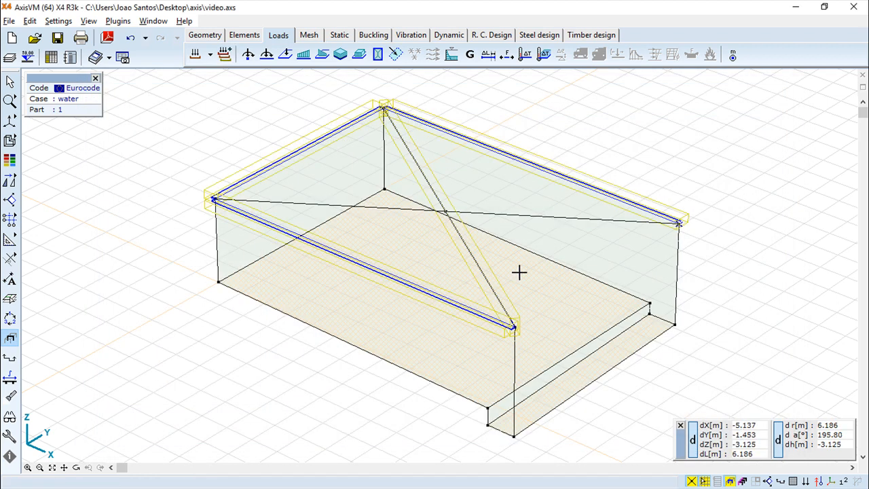
{"action": "left_click", "coordinate": [249, 55]}
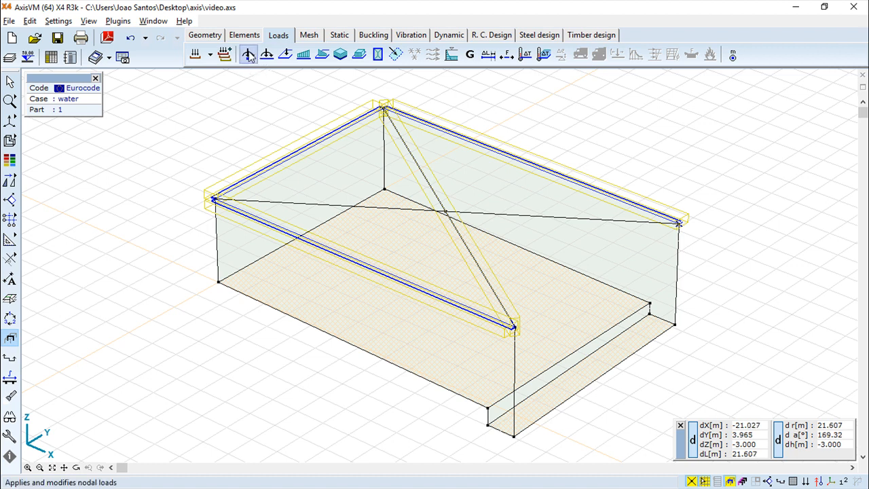
{"action": "left_click", "coordinate": [105, 82]}
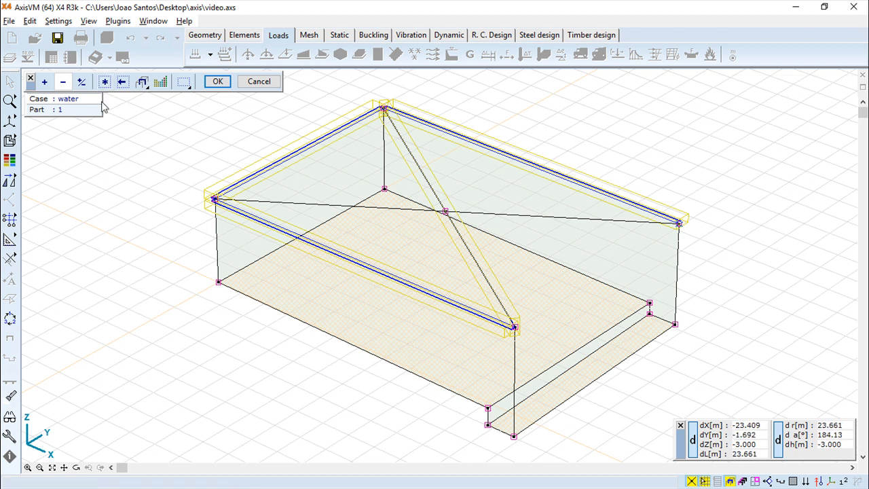
{"action": "left_click", "coordinate": [217, 82]}
{"action": "left_click_drag", "start_coordinate": [419, 166], "coordinate": [237, 126]}
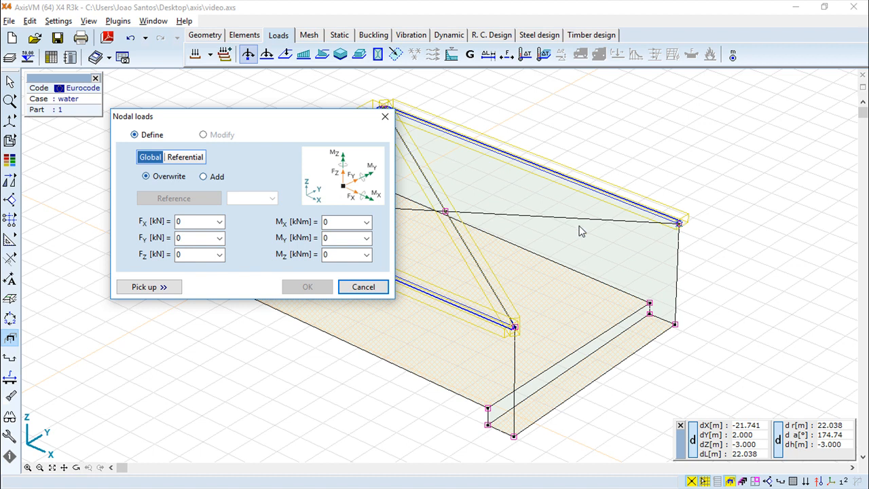
{"action": "left_click", "coordinate": [364, 287]}
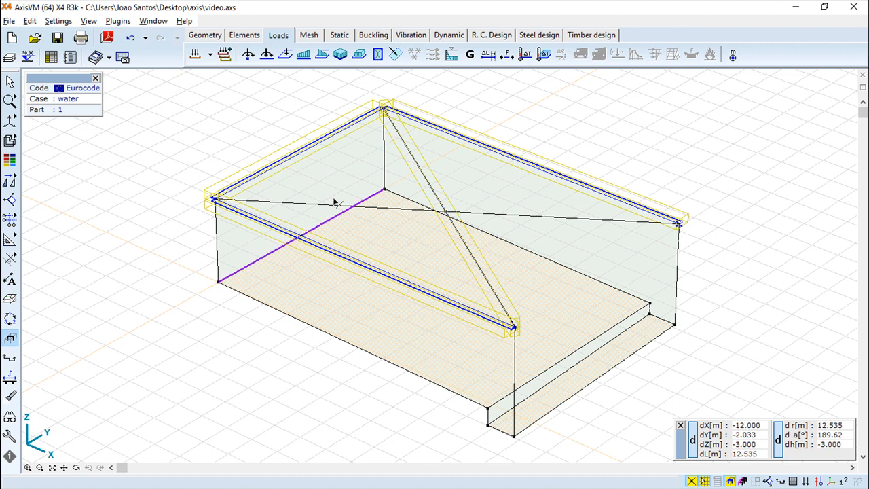
{"action": "left_click", "coordinate": [267, 59]}
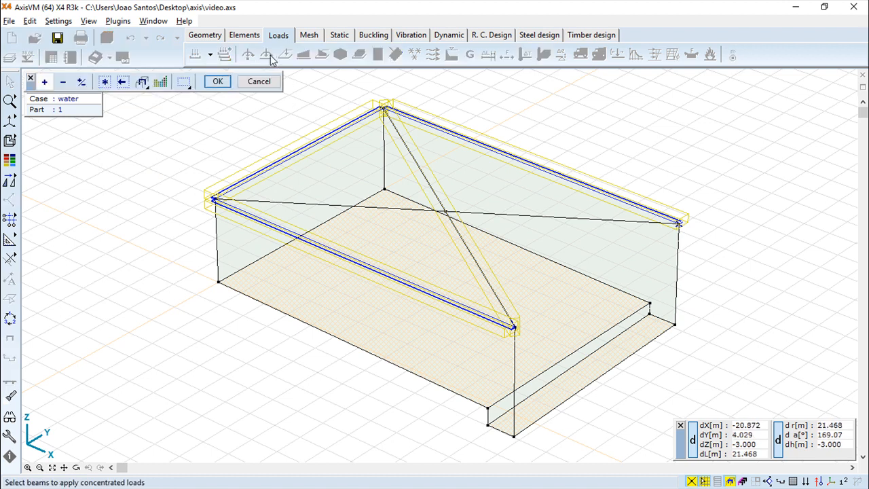
{"action": "left_click", "coordinate": [269, 80]}
{"action": "left_click", "coordinate": [267, 57]}
{"action": "left_click", "coordinate": [105, 82]}
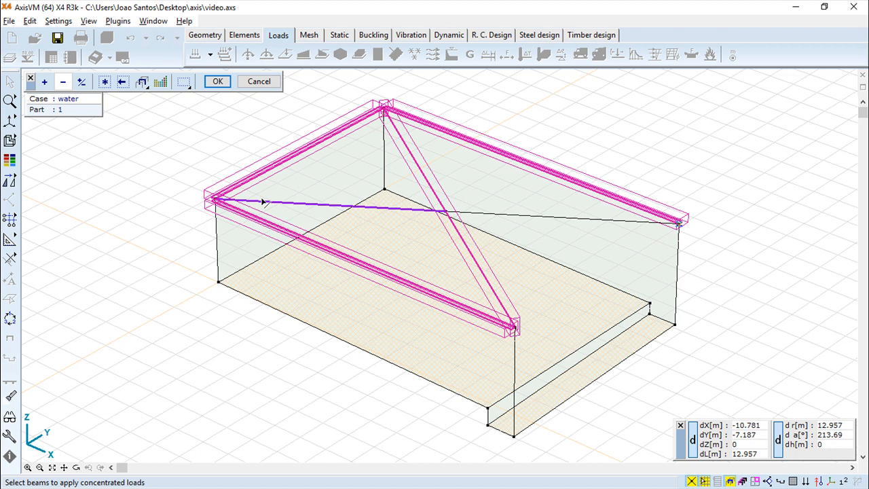
{"action": "left_click", "coordinate": [217, 81]}
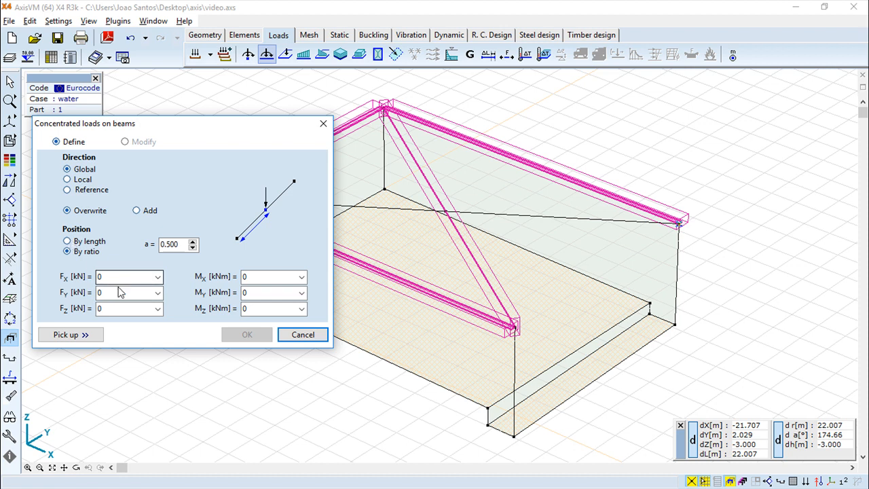
{"action": "left_click", "coordinate": [100, 308]}
{"action": "type", "text": "500"}
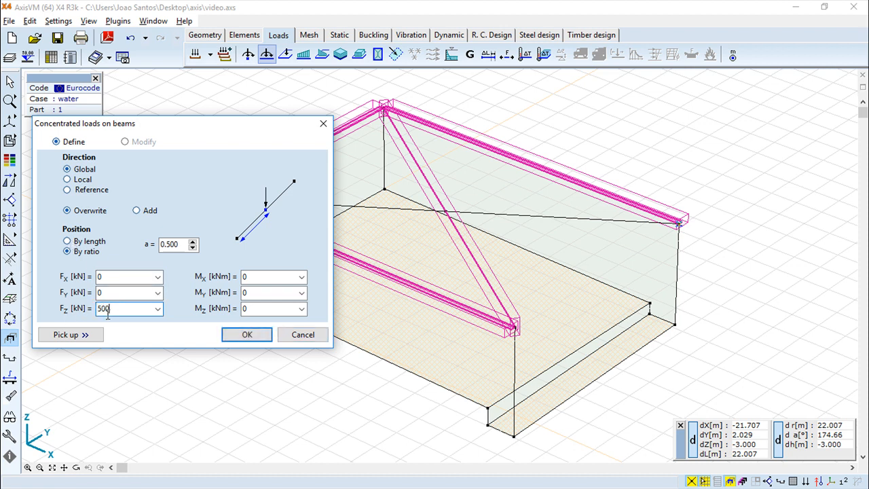
{"action": "left_click", "coordinate": [285, 307]}
{"action": "type", "text": "1000"}
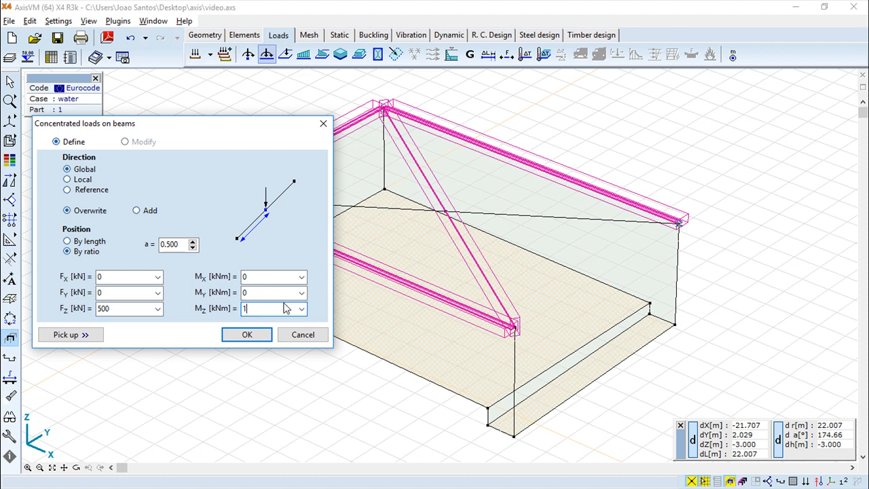
{"action": "left_click", "coordinate": [248, 335]}
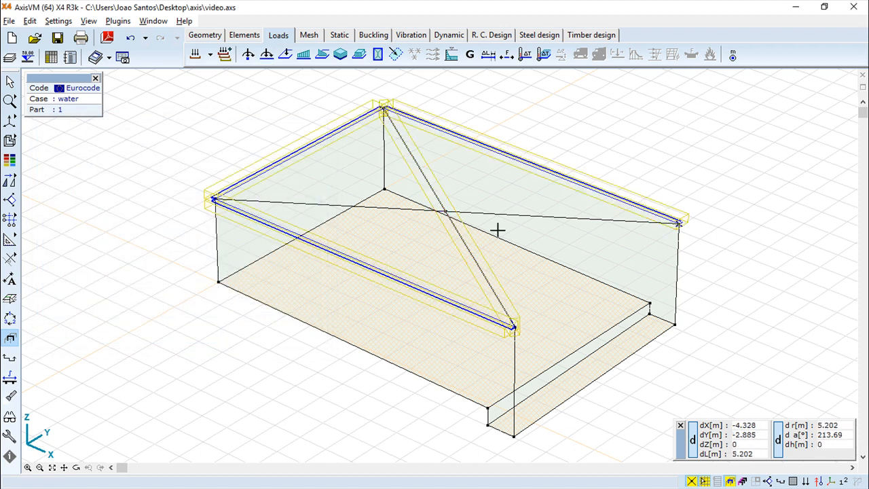
{"action": "left_click", "coordinate": [130, 39]}
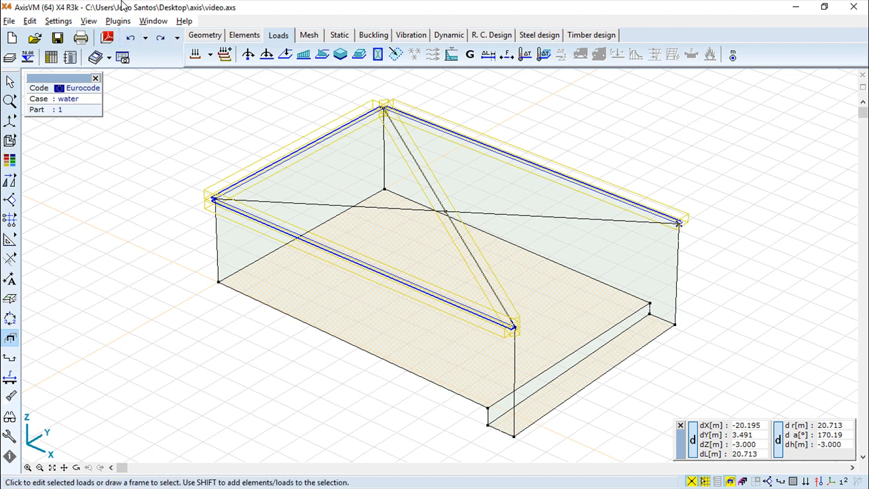
{"action": "left_click", "coordinate": [284, 57]}
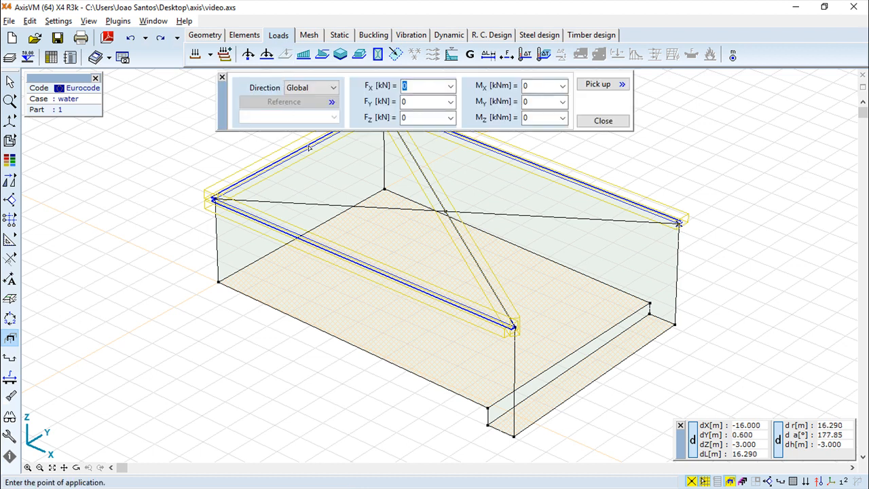
{"action": "left_click_drag", "start_coordinate": [423, 118], "coordinate": [383, 127]}
{"action": "type", "text": "500"}
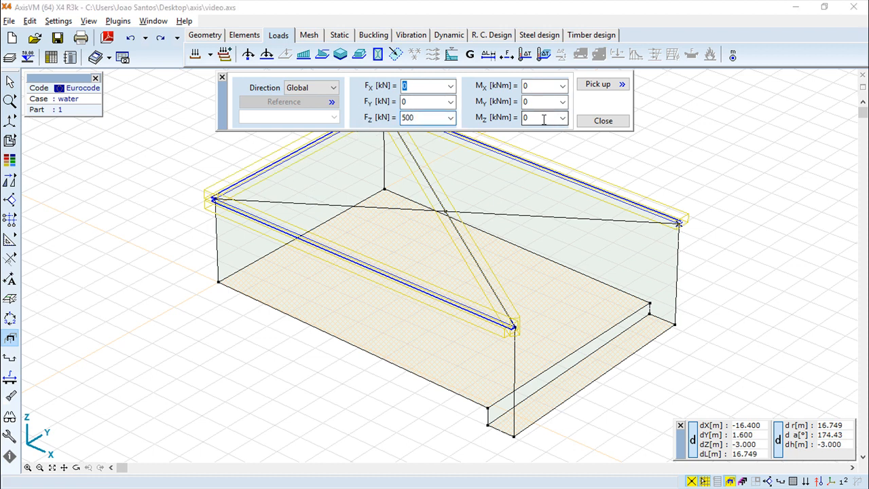
{"action": "left_click", "coordinate": [411, 255]}
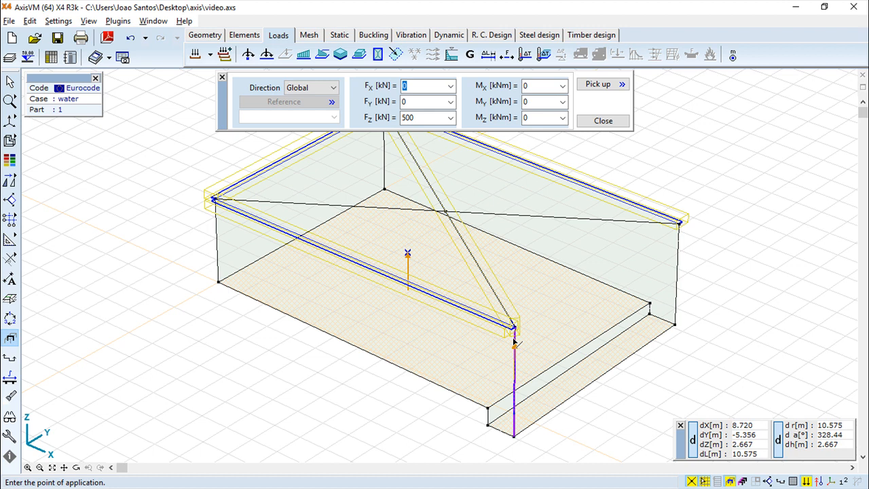
{"action": "left_click", "coordinate": [602, 120]}
{"action": "left_click", "coordinate": [130, 38]}
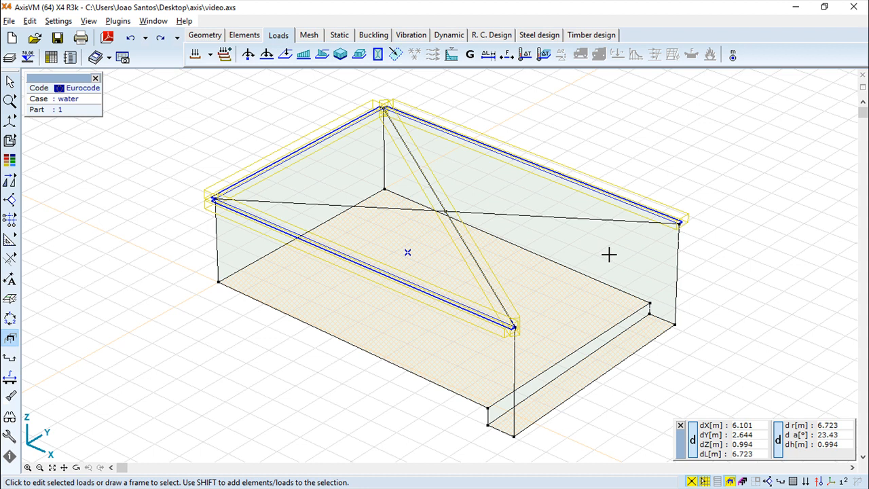
{"action": "left_click", "coordinate": [304, 57]}
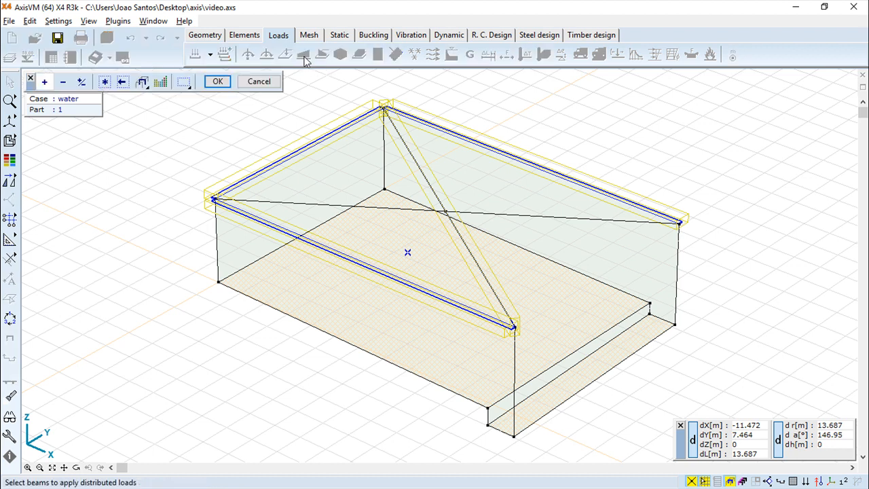
{"action": "left_click", "coordinate": [372, 268]}
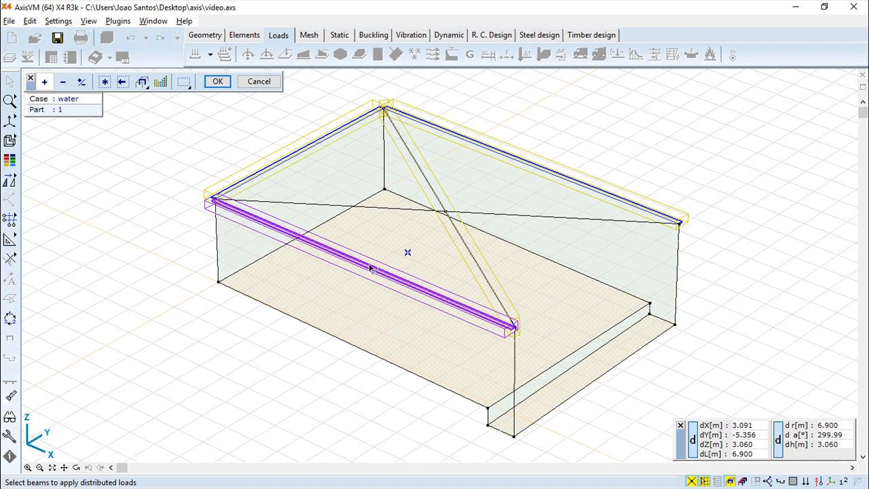
{"action": "left_click", "coordinate": [217, 82]}
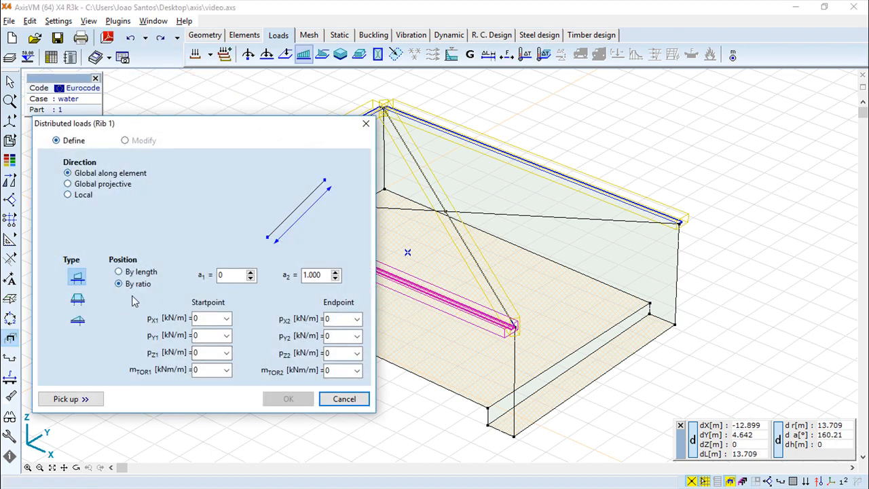
{"action": "left_click", "coordinate": [207, 353]}
{"action": "type", "text": "500"}
{"action": "key", "text": "Tab"}
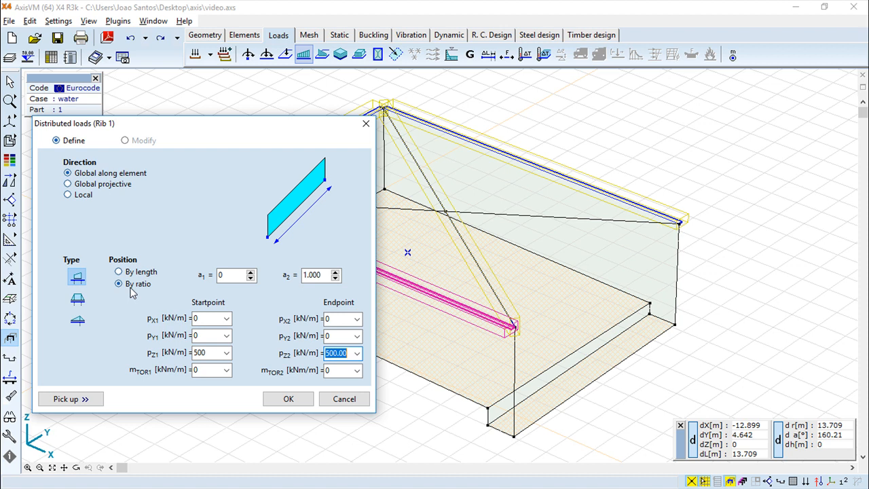
{"action": "left_click", "coordinate": [79, 300]}
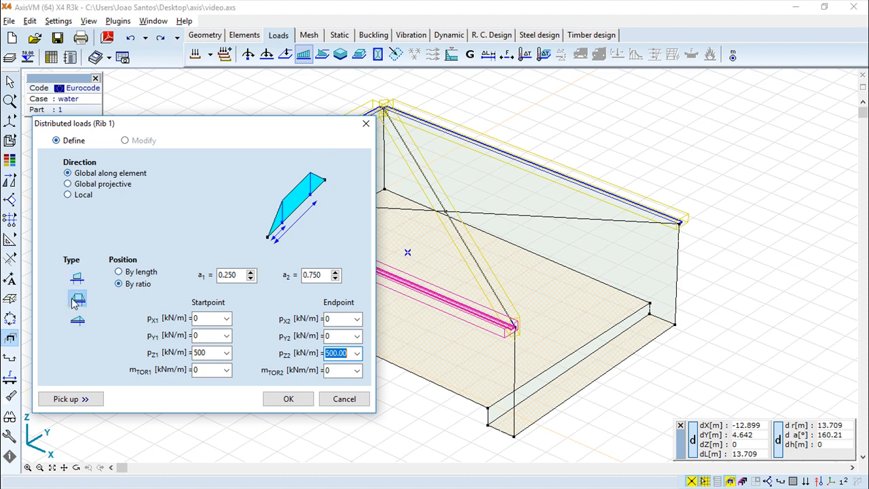
{"action": "left_click", "coordinate": [79, 321]}
{"action": "left_click", "coordinate": [77, 299]}
{"action": "left_click", "coordinate": [77, 278]}
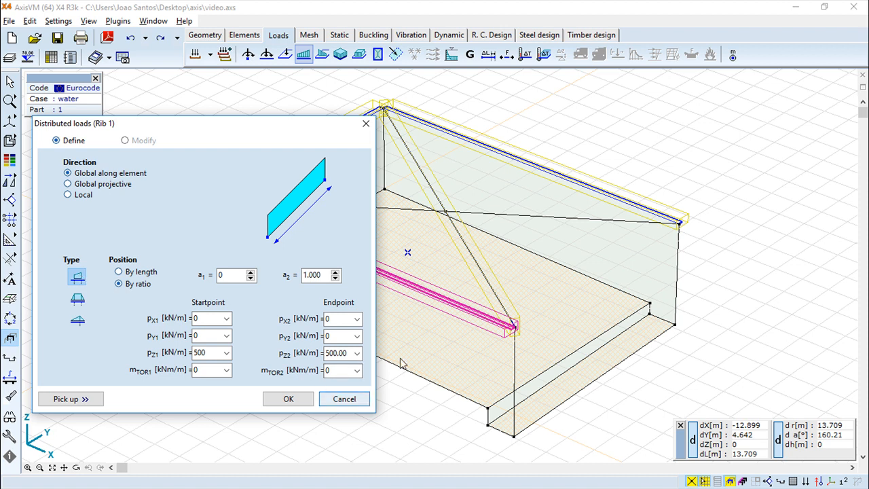
{"action": "left_click", "coordinate": [288, 399]}
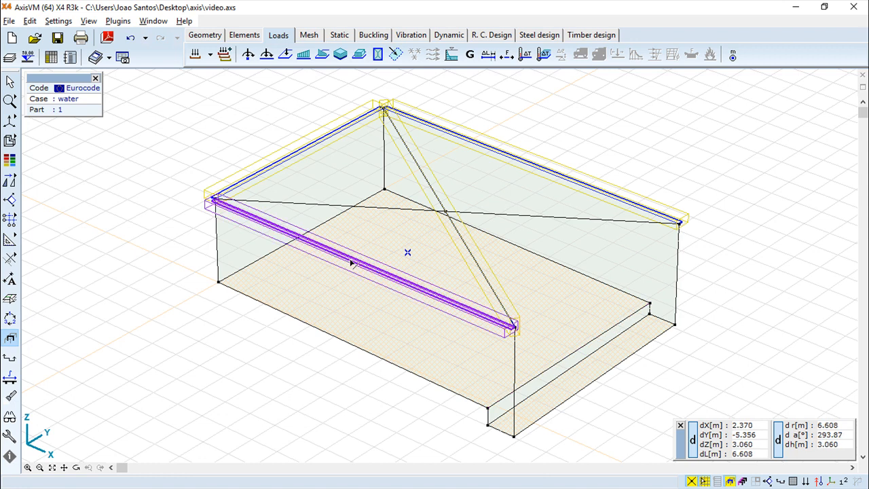
{"action": "left_click", "coordinate": [130, 38]}
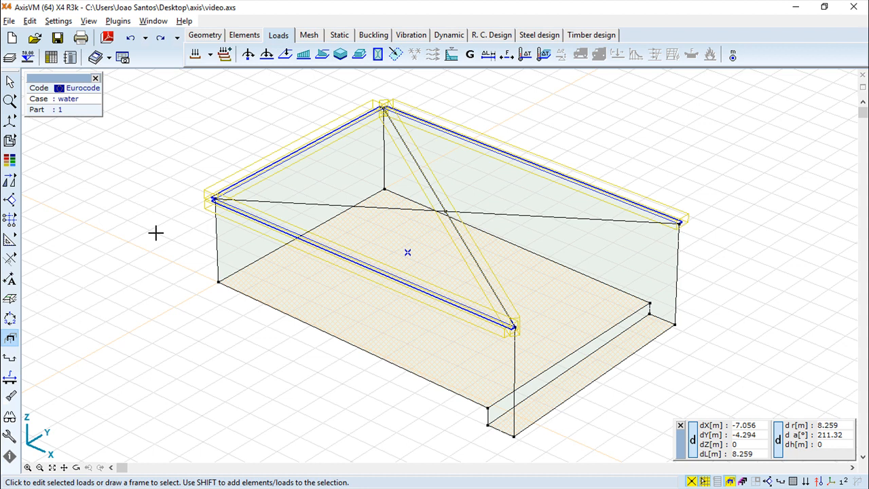
{"action": "left_click", "coordinate": [323, 58]}
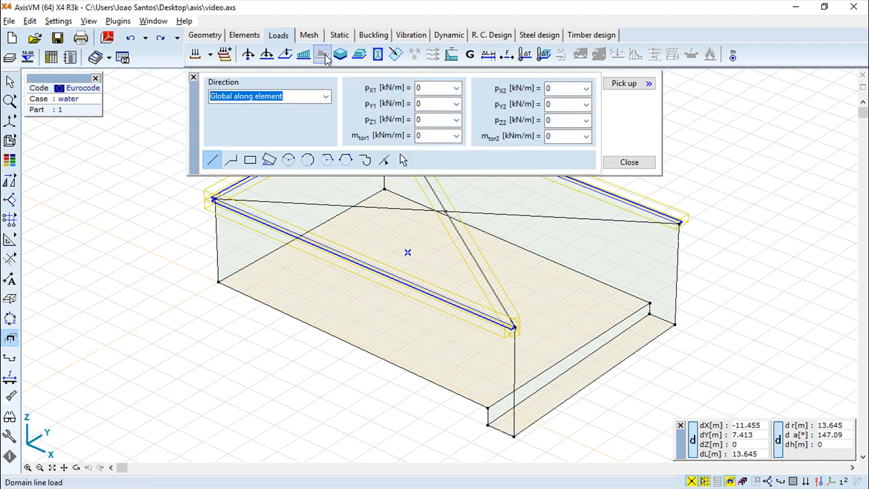
{"action": "left_click", "coordinate": [437, 120]}
{"action": "type", "text": "500"}
{"action": "left_click", "coordinate": [554, 121]}
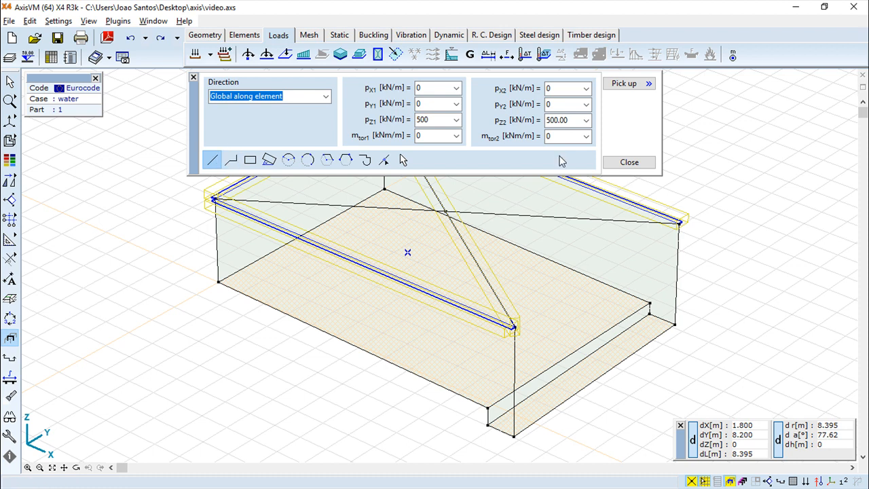
{"action": "left_click", "coordinate": [212, 163]}
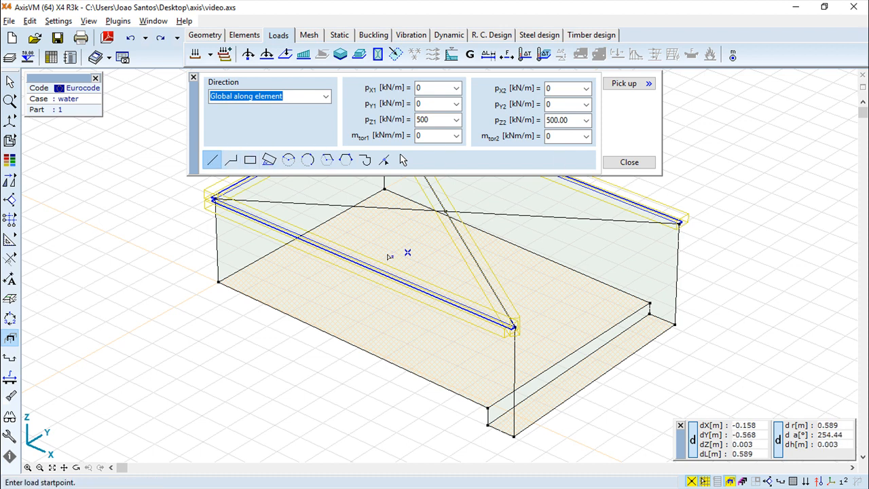
{"action": "left_click", "coordinate": [543, 287]}
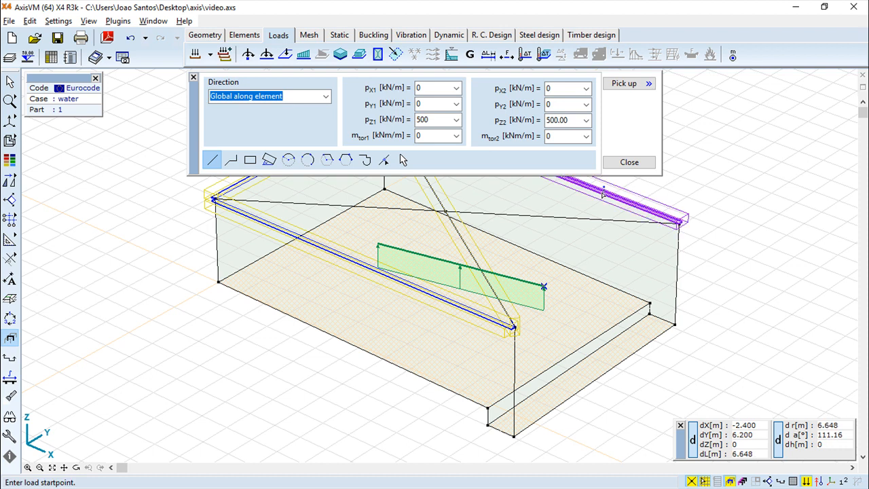
{"action": "key", "text": "Escape"}
{"action": "left_click", "coordinate": [130, 37]}
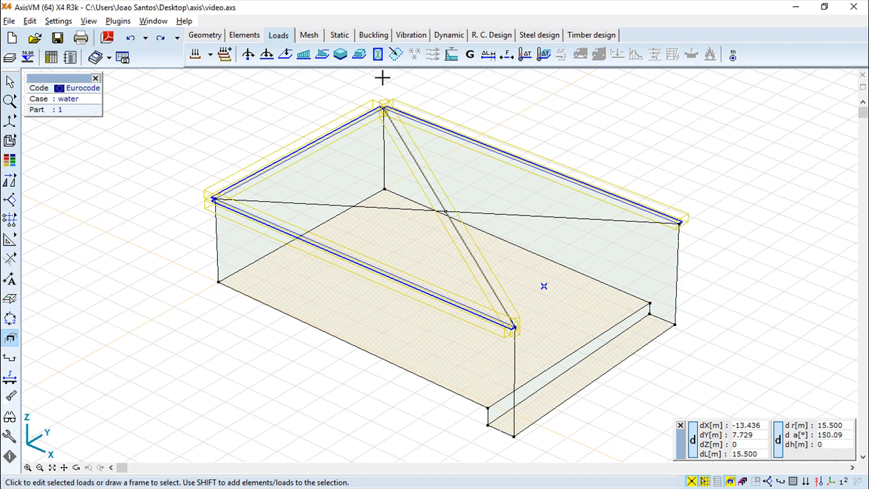
{"action": "left_click", "coordinate": [341, 57]}
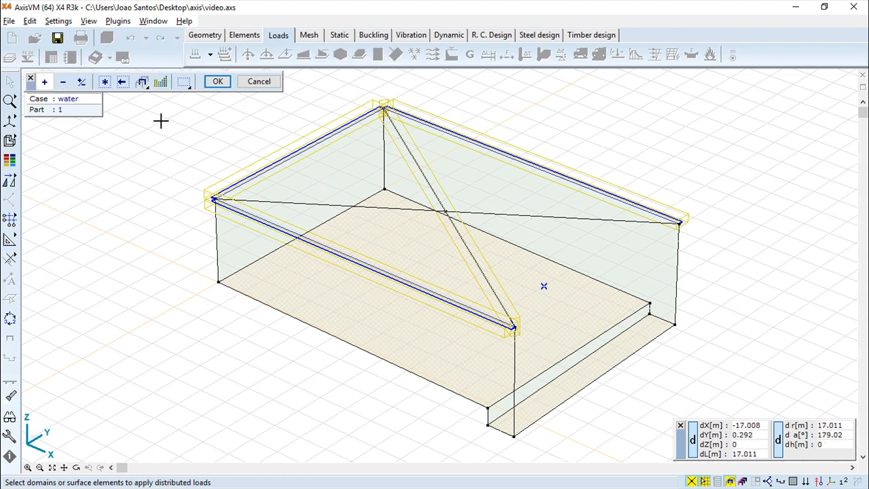
{"action": "left_click", "coordinate": [105, 82]}
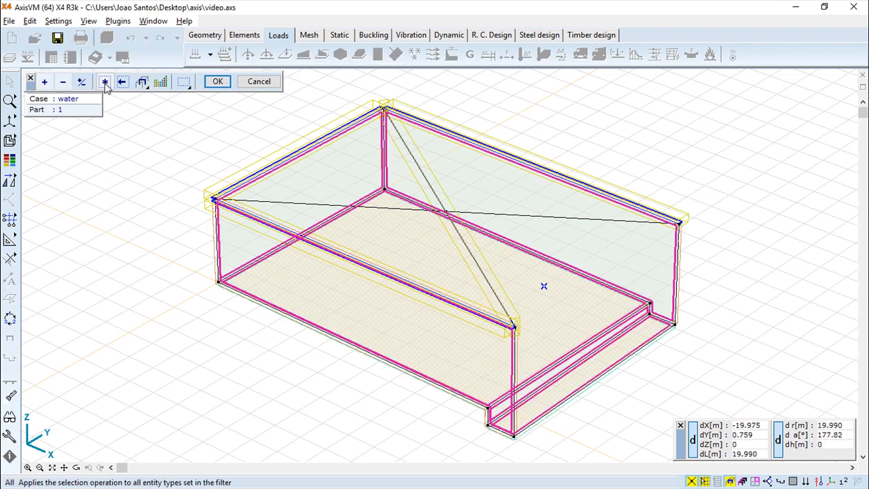
{"action": "left_click", "coordinate": [218, 82]}
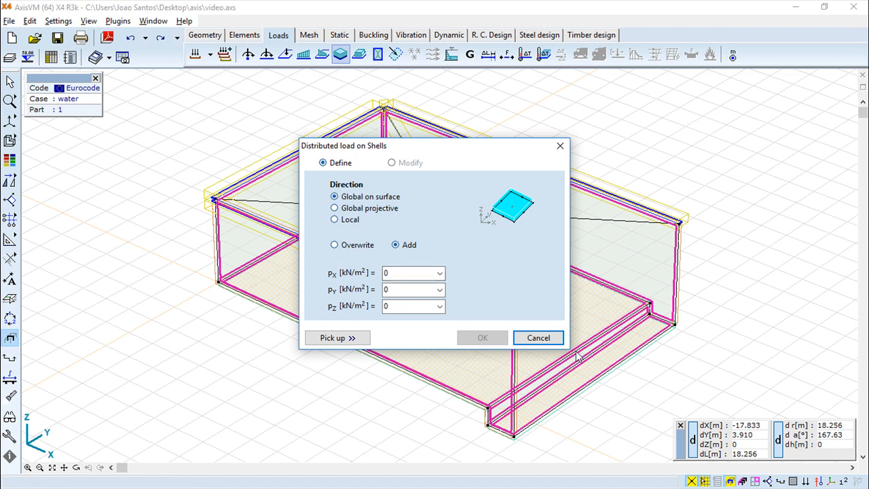
{"action": "left_click", "coordinate": [540, 338]}
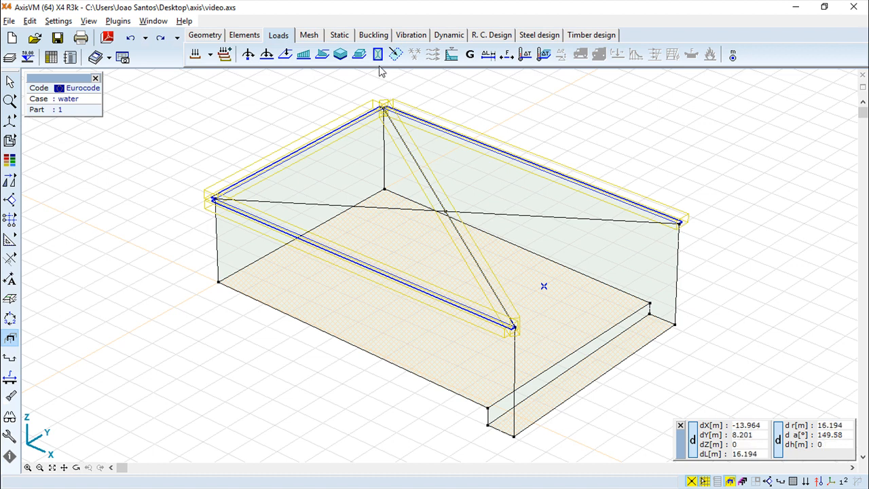
{"action": "left_click", "coordinate": [360, 55]}
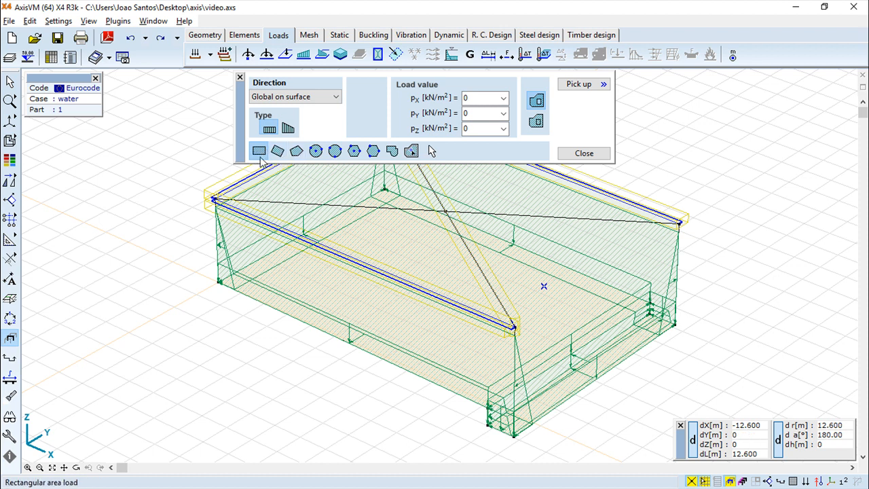
{"action": "left_click", "coordinate": [534, 122]}
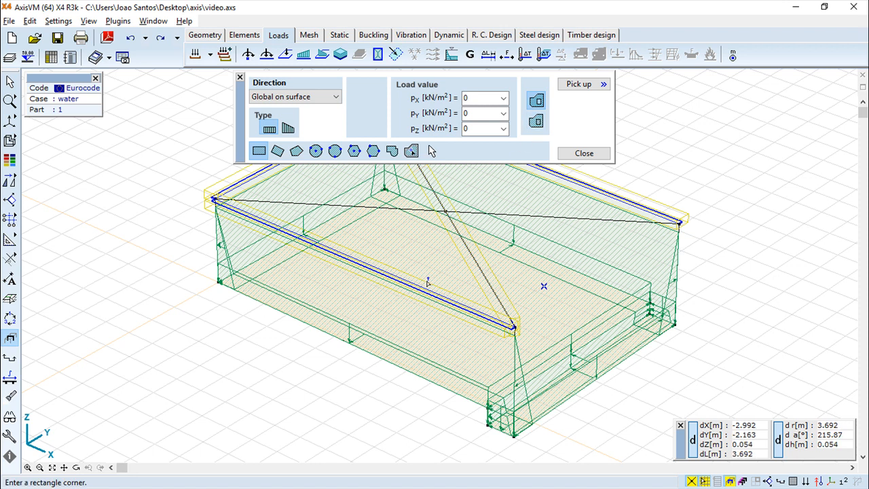
{"action": "left_click", "coordinate": [495, 300]}
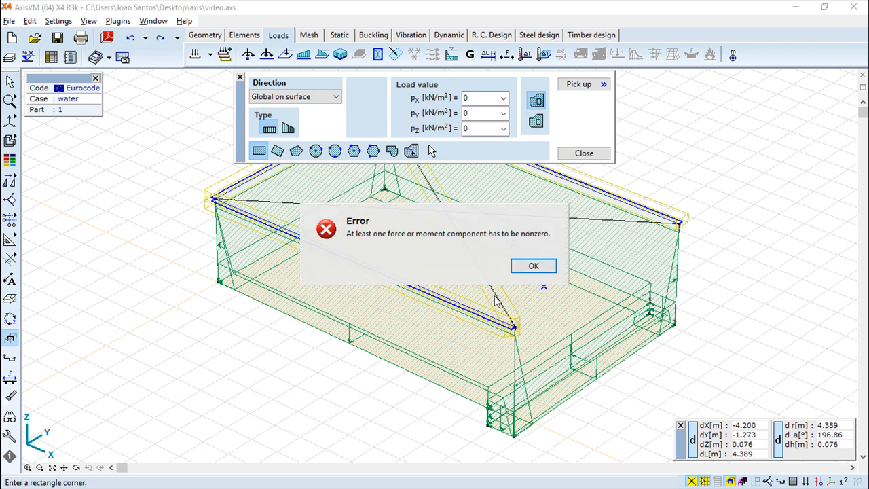
{"action": "left_click", "coordinate": [533, 267]}
{"action": "left_click", "coordinate": [495, 130]}
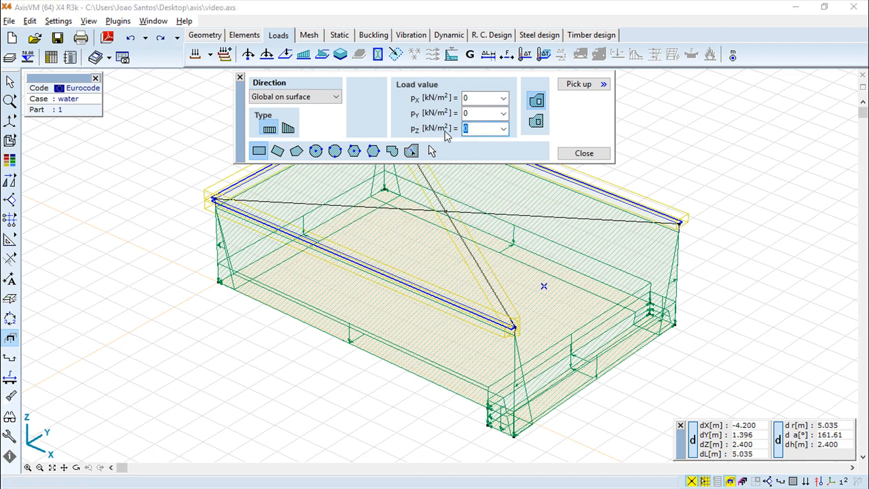
{"action": "type", "text": "500"}
{"action": "left_click", "coordinate": [419, 253]}
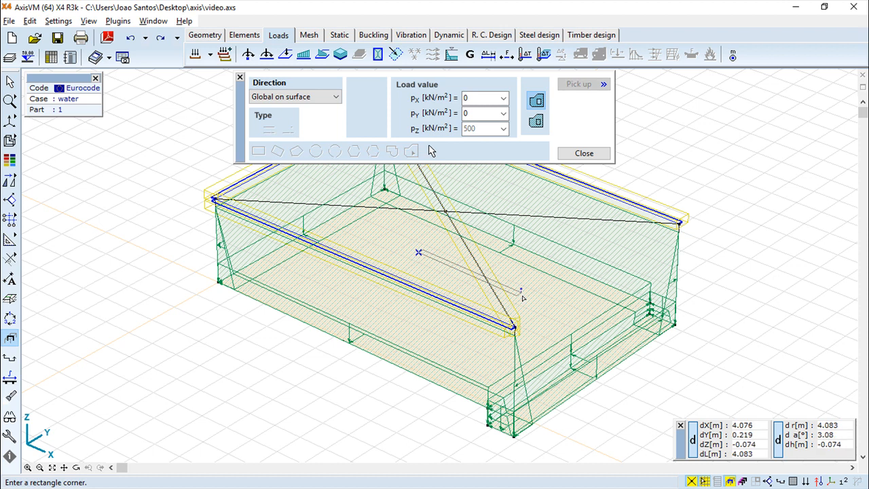
{"action": "left_click", "coordinate": [578, 298]}
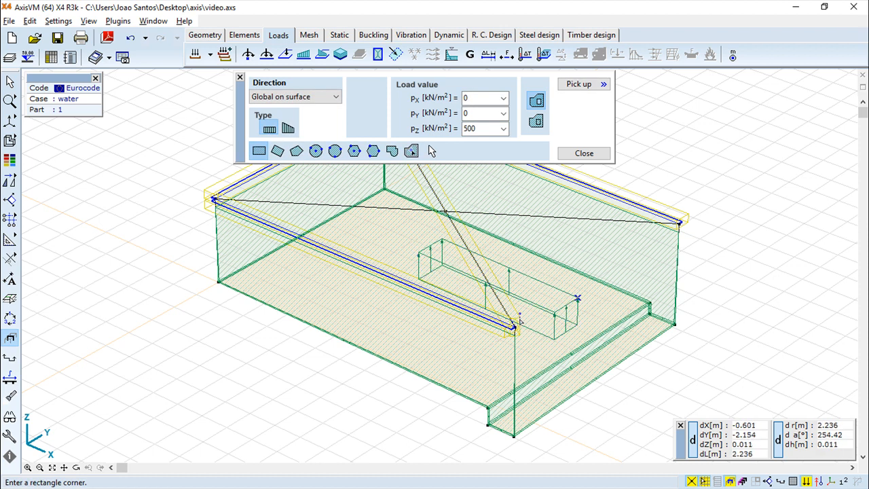
{"action": "left_click", "coordinate": [584, 153]}
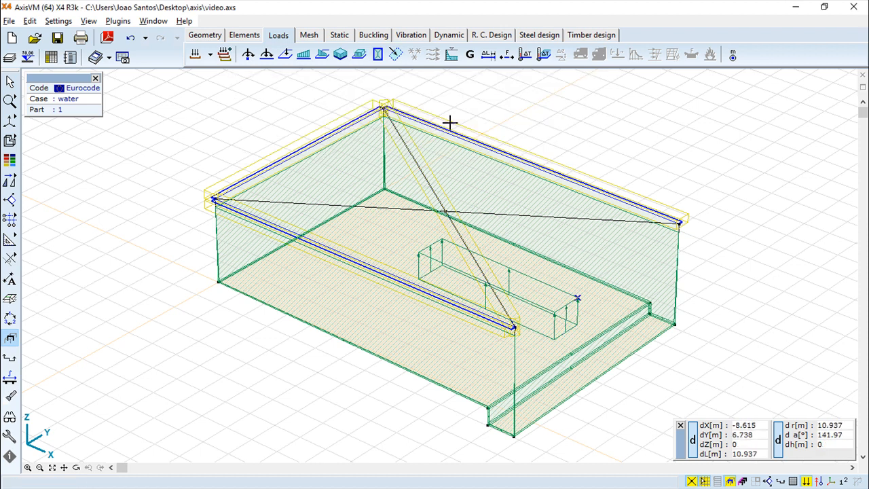
{"action": "left_click", "coordinate": [131, 39]}
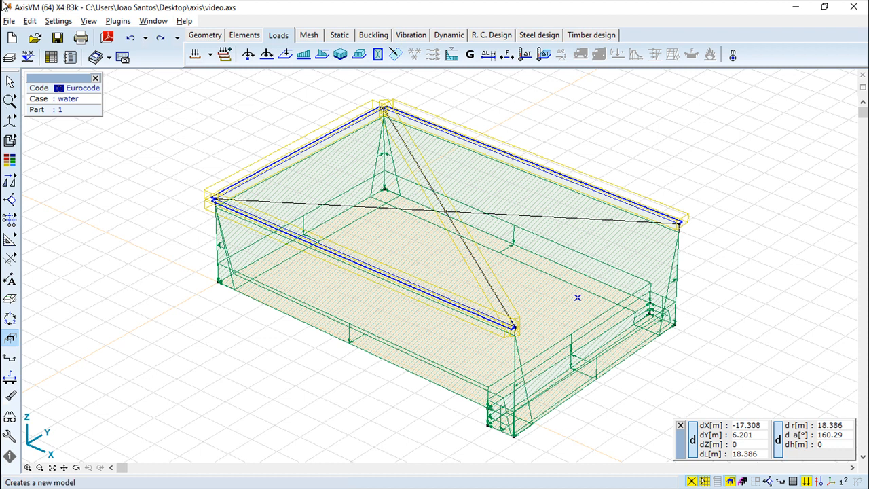
- Start a derived surface load with Auto distribution; the first rectangle fails with a zero-load error
{"action": "left_click", "coordinate": [379, 56]}
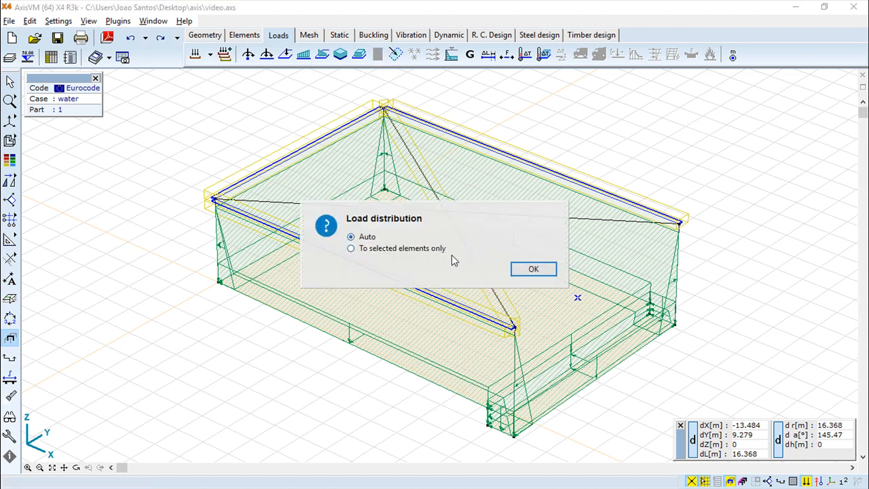
{"action": "left_click", "coordinate": [549, 271]}
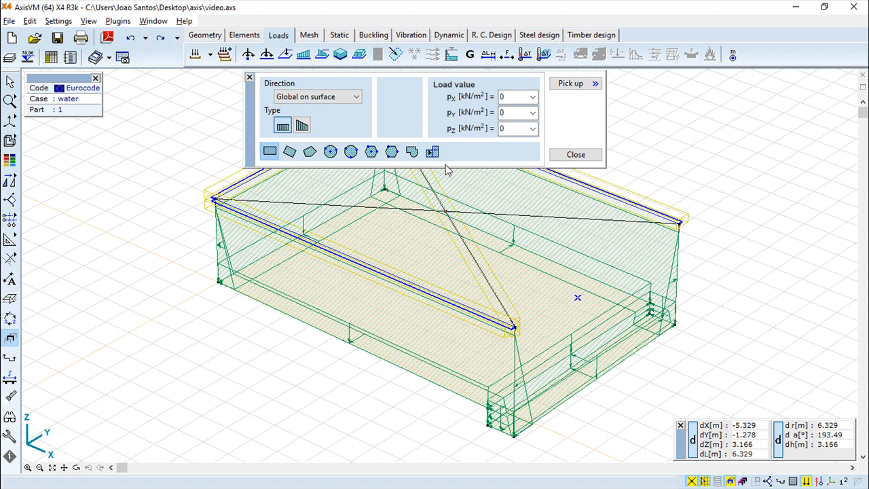
{"action": "left_click", "coordinate": [580, 254]}
{"action": "left_click", "coordinate": [423, 276]}
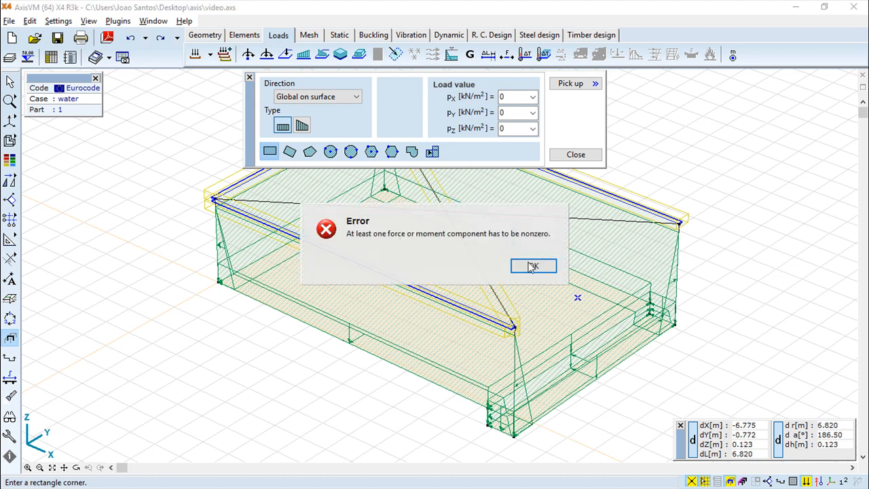
{"action": "left_click", "coordinate": [542, 265]}
- Retry with pz 500 kN/m², which fails again, then undo twice to restore the corner support
{"action": "left_click", "coordinate": [513, 129]}
{"action": "type", "text": "500"}
{"action": "left_click", "coordinate": [419, 243]}
{"action": "left_click", "coordinate": [413, 240]}
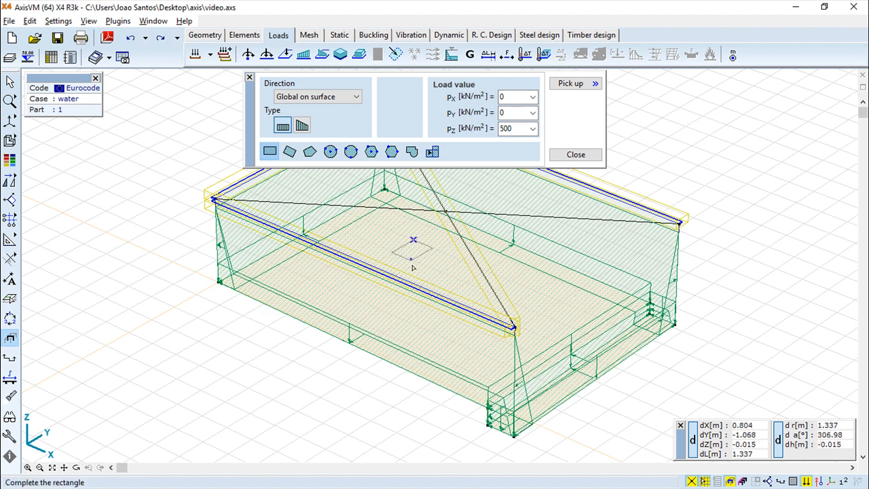
{"action": "left_click", "coordinate": [528, 326]}
{"action": "left_click", "coordinate": [527, 261]}
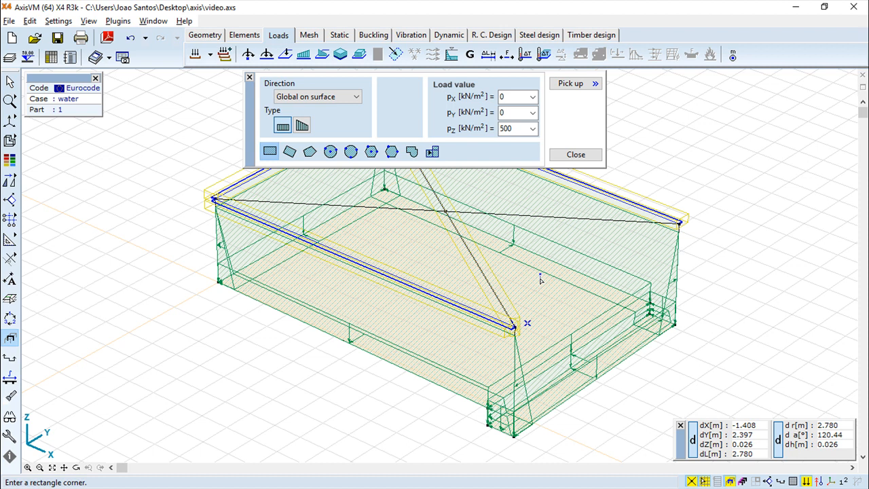
{"action": "left_click", "coordinate": [576, 154]}
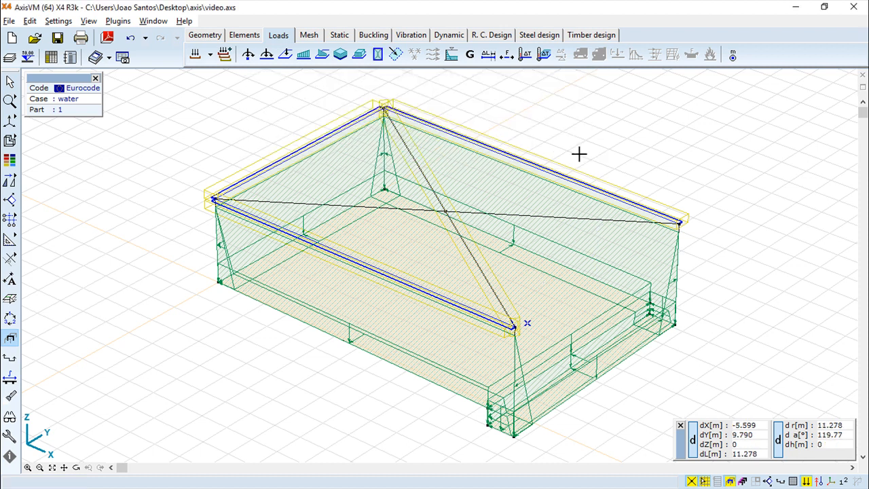
{"action": "left_click", "coordinate": [131, 38]}
{"action": "left_click", "coordinate": [129, 38]}
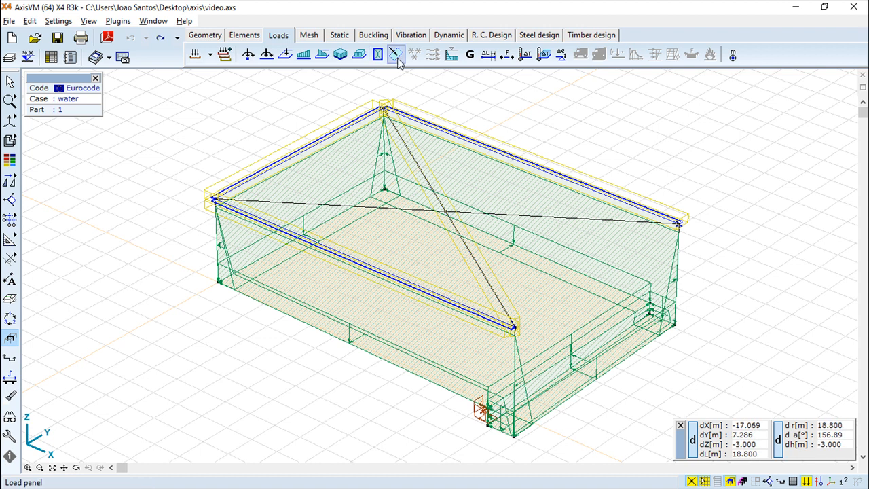
- Draw a rectangular load panel by picking two opposite corners on the box model
{"action": "left_click", "coordinate": [396, 54]}
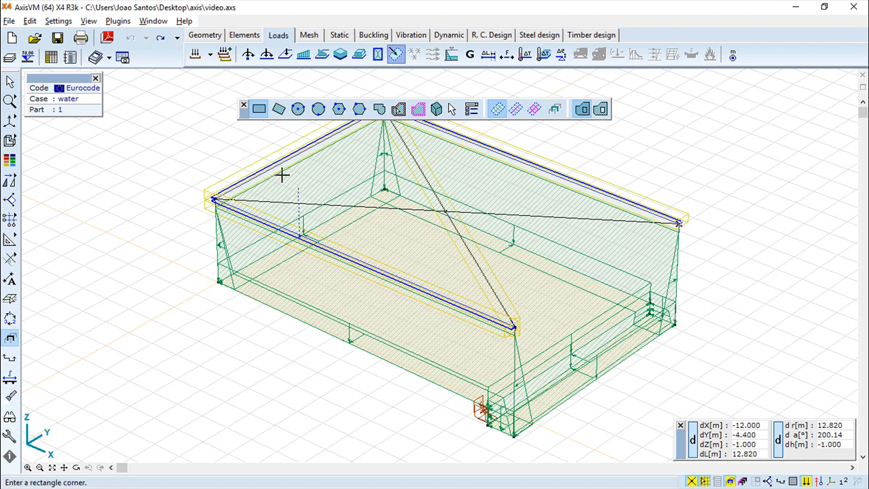
{"action": "left_click", "coordinate": [378, 238]}
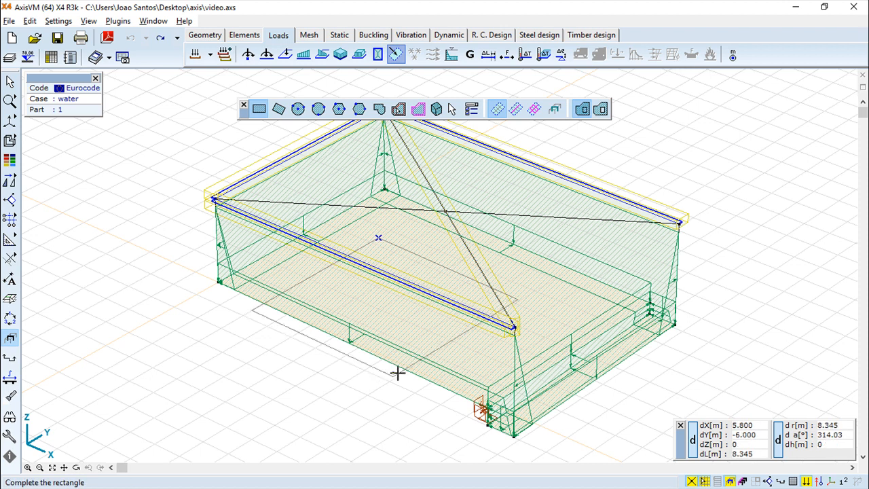
{"action": "left_click", "coordinate": [383, 406]}
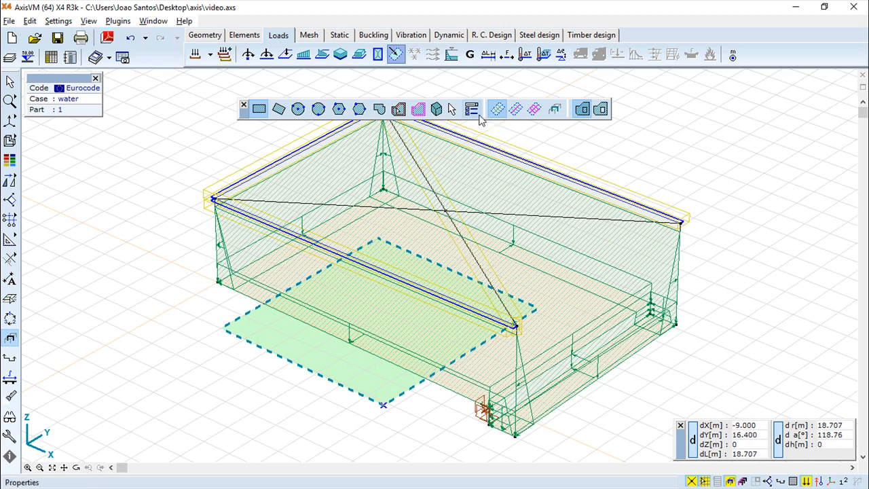
- Place load panels on all planar regions of the whole model, then exit the tool
{"action": "left_click", "coordinate": [437, 109]}
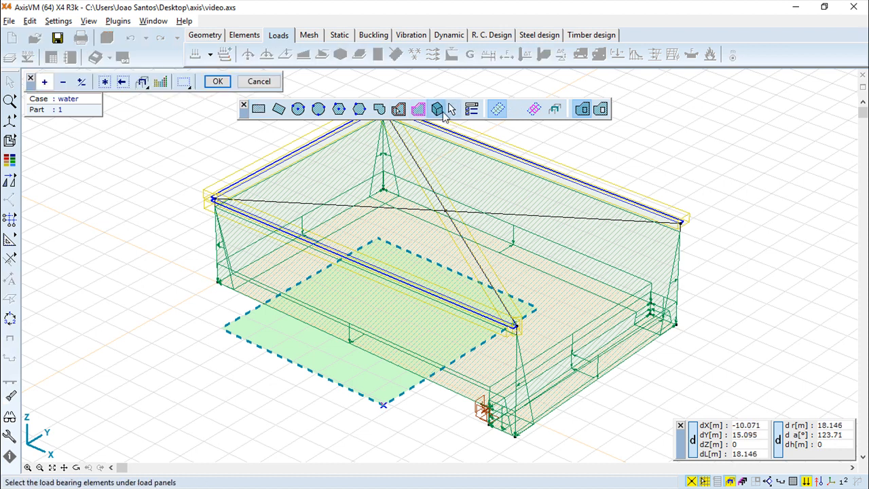
{"action": "left_click", "coordinate": [105, 82]}
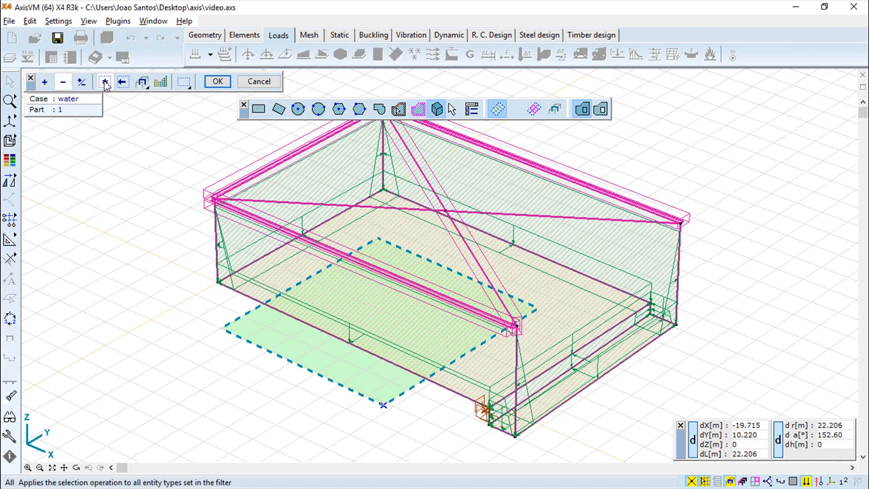
{"action": "left_click", "coordinate": [217, 82]}
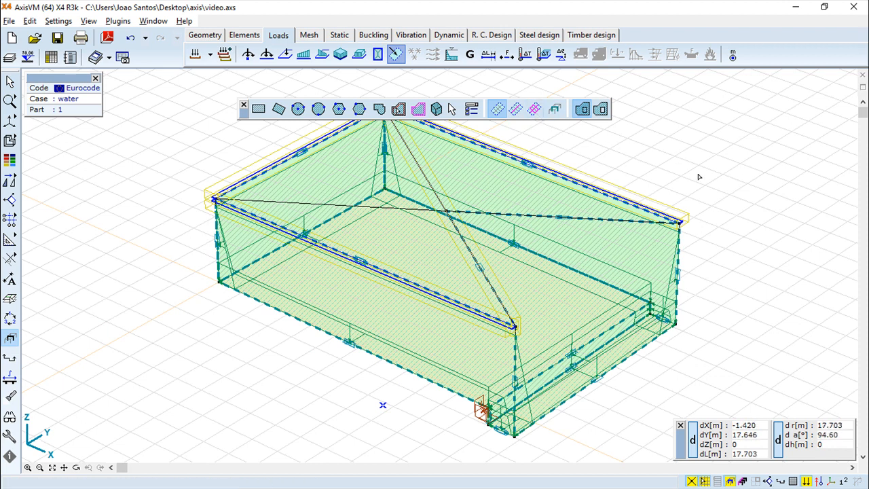
{"action": "key", "text": "Escape"}
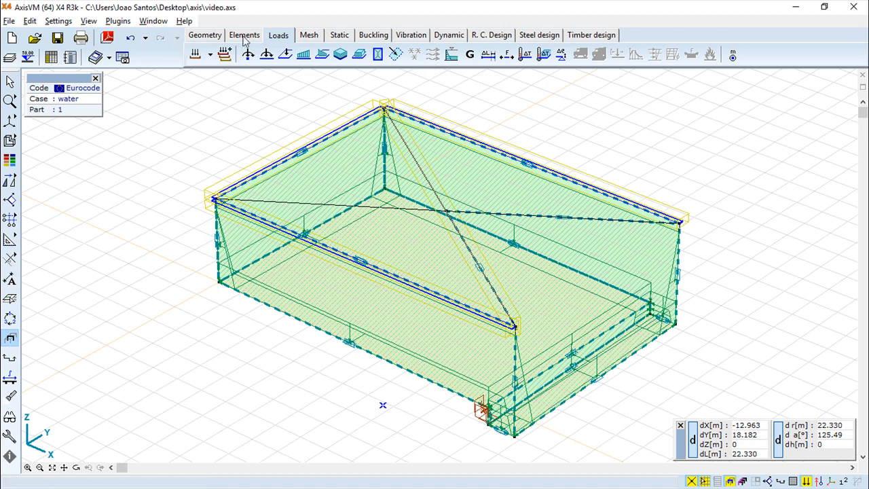
- Add a new WIND load group containing a Wind load case
{"action": "left_click", "coordinate": [195, 55]}
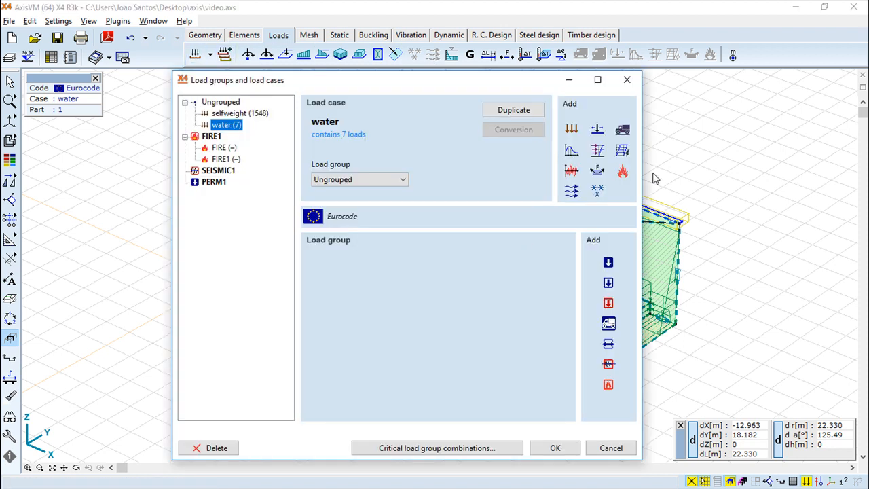
{"action": "left_click", "coordinate": [572, 193]}
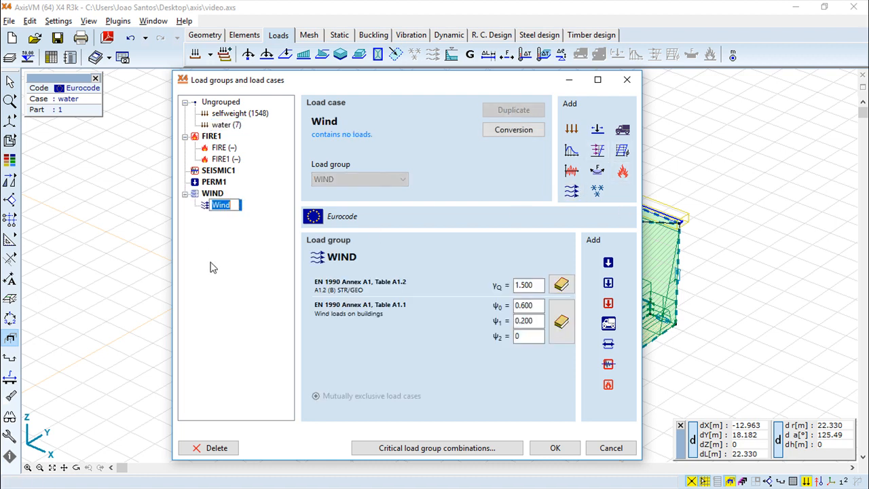
{"action": "left_click", "coordinate": [555, 448]}
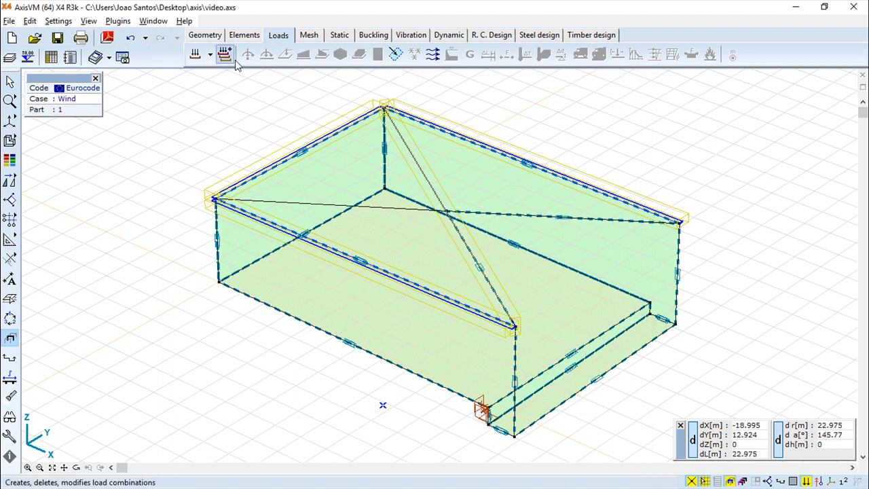
- Give the Wind case Category A ψ factors of 0.700, 0.500 and 0.300
{"action": "left_click", "coordinate": [196, 55]}
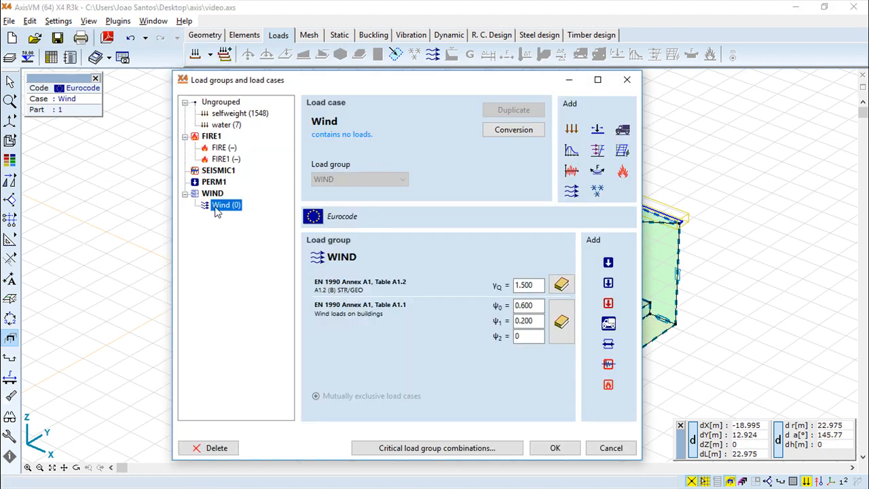
{"action": "left_click", "coordinate": [214, 206]}
{"action": "left_click", "coordinate": [566, 318]}
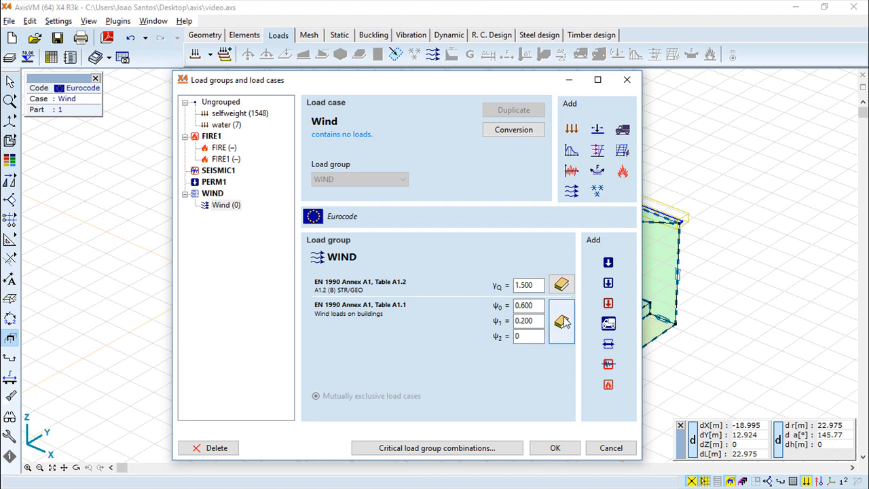
{"action": "left_click", "coordinate": [562, 322]}
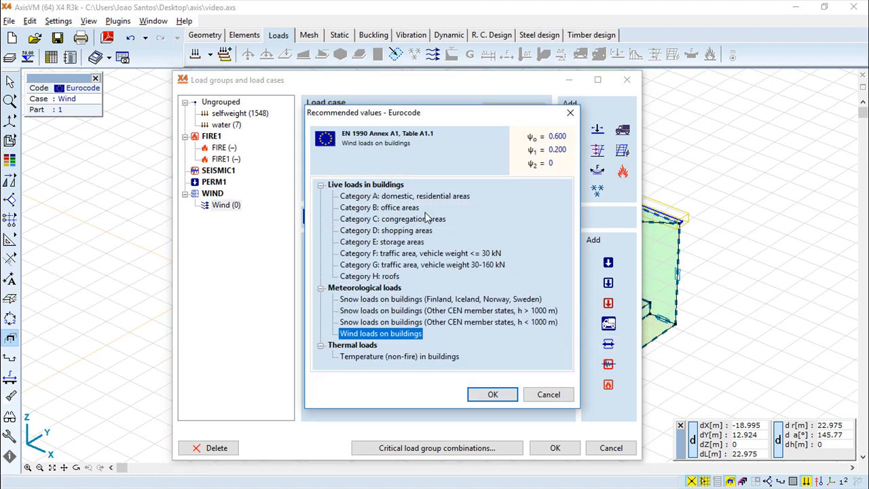
{"action": "left_click", "coordinate": [375, 197]}
{"action": "left_click", "coordinate": [493, 394]}
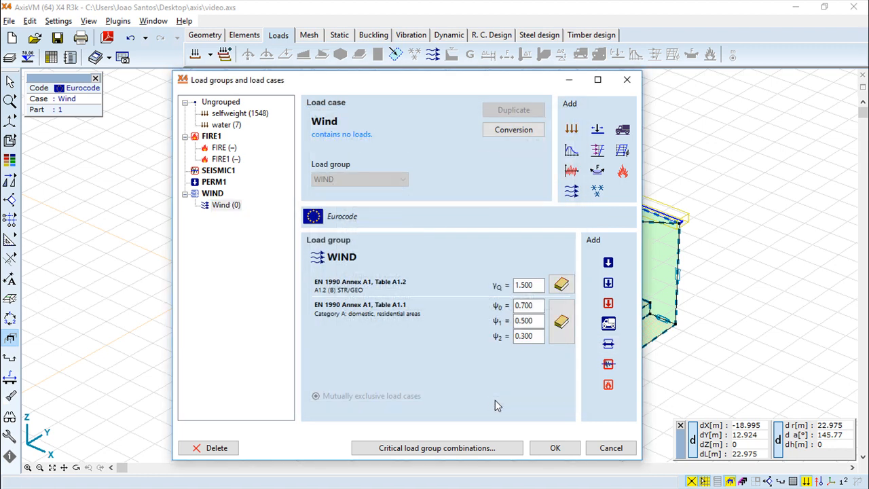
{"action": "left_click", "coordinate": [555, 448]}
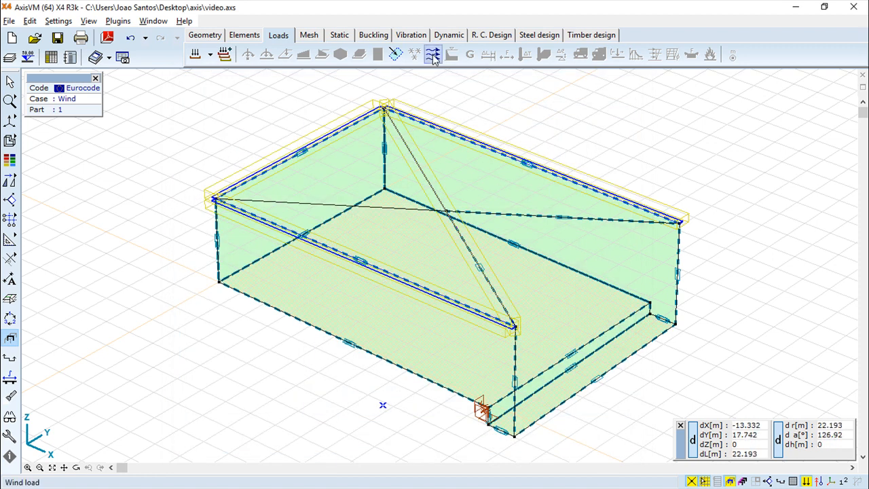
{"action": "left_click", "coordinate": [433, 55]}
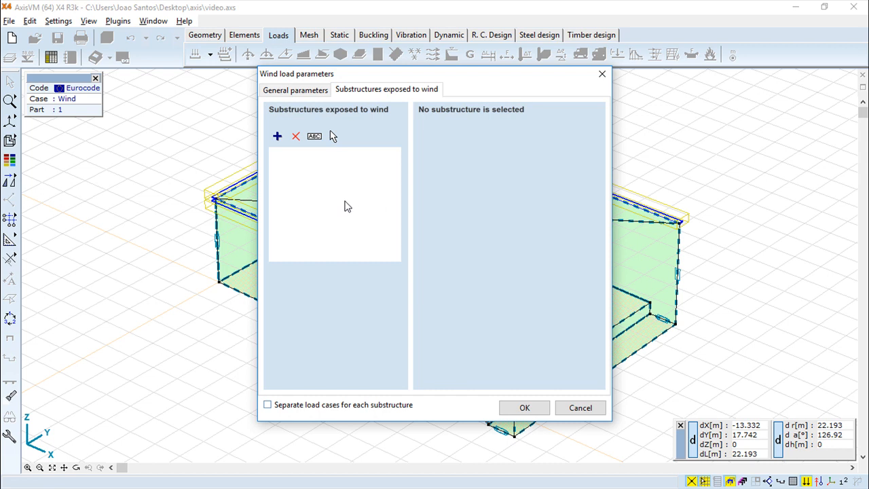
{"action": "left_click", "coordinate": [278, 136]}
{"action": "type", "text": "1"}
{"action": "left_click", "coordinate": [480, 269]}
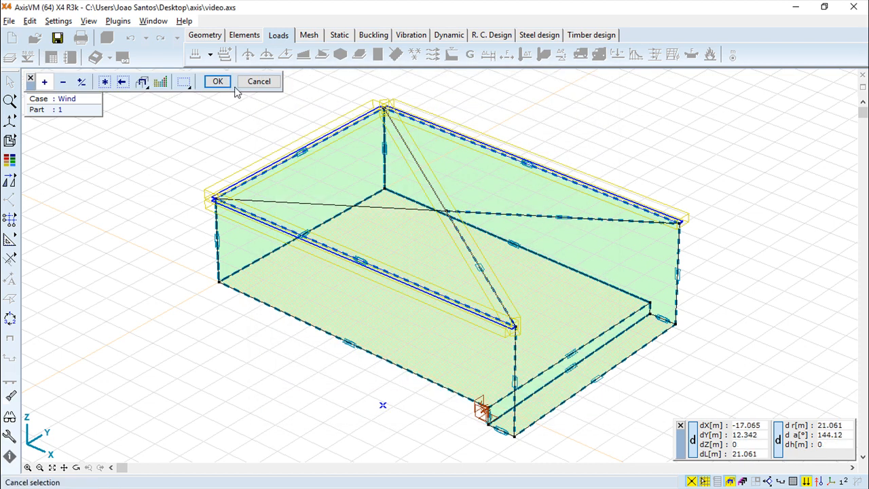
{"action": "left_click", "coordinate": [104, 81]}
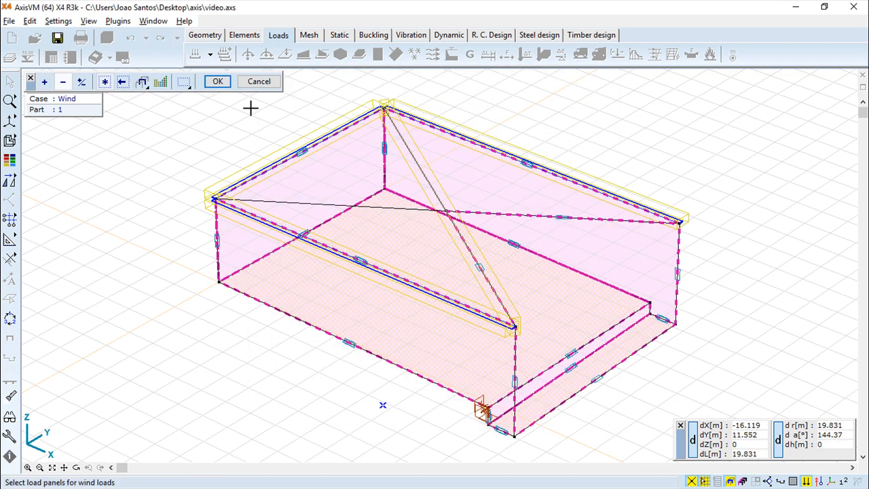
{"action": "left_click", "coordinate": [217, 81]}
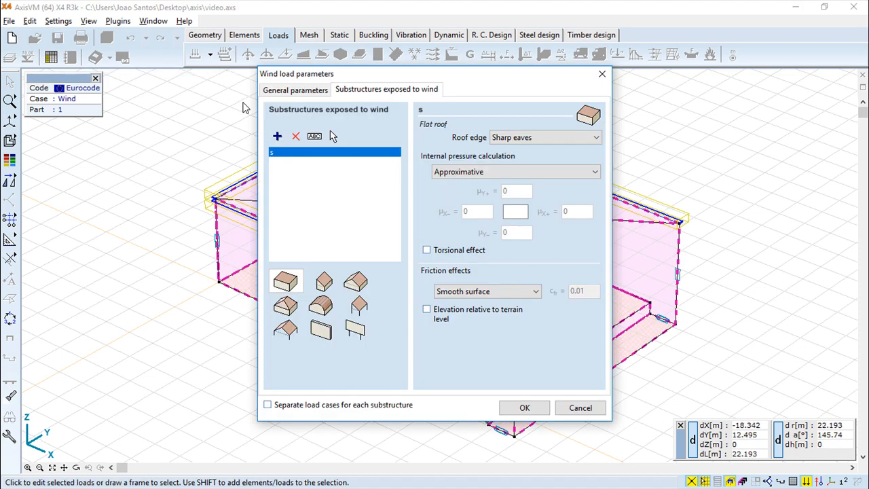
{"action": "left_click", "coordinate": [296, 90]}
{"action": "left_click", "coordinate": [413, 245]}
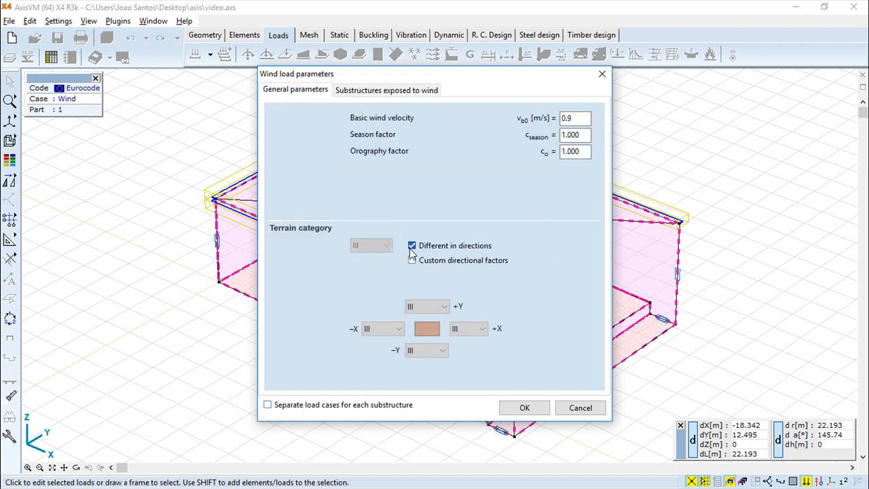
{"action": "left_click", "coordinate": [412, 260]}
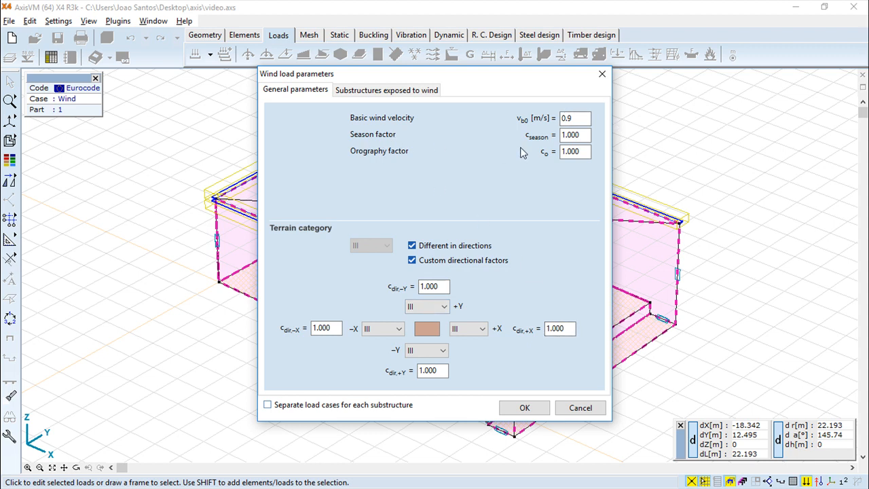
{"action": "left_click", "coordinate": [351, 92]}
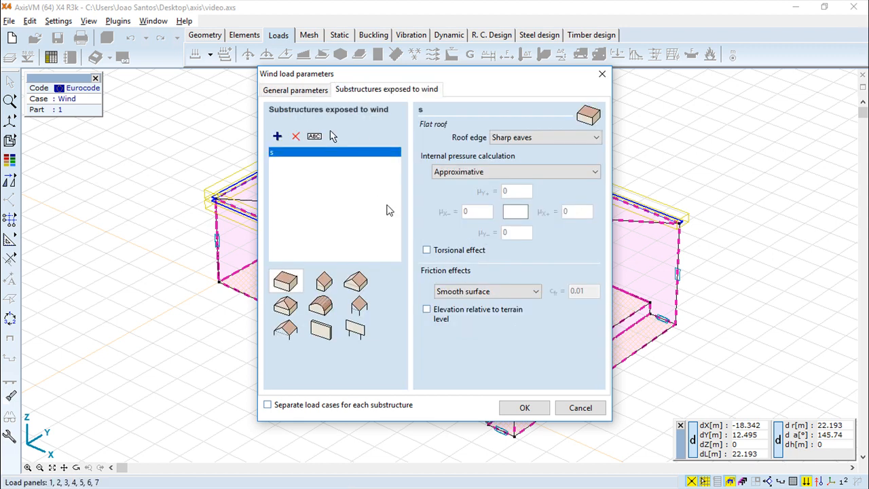
{"action": "left_click", "coordinate": [324, 281]}
{"action": "left_click", "coordinate": [355, 281]}
{"action": "left_click", "coordinate": [359, 305]}
{"action": "left_click", "coordinate": [330, 307]}
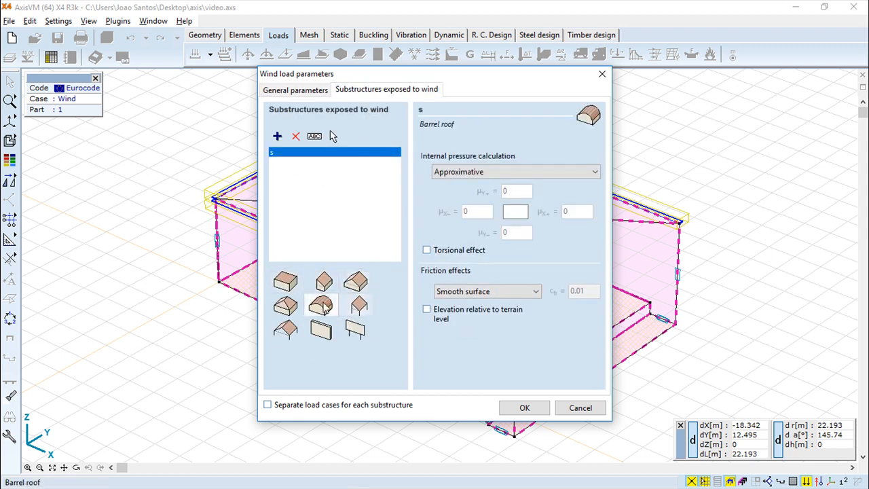
{"action": "left_click", "coordinate": [502, 172]}
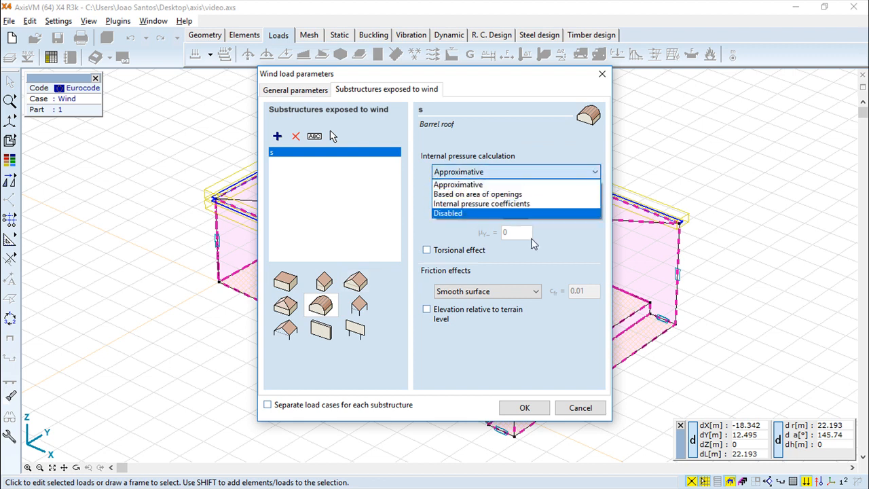
{"action": "left_click", "coordinate": [571, 244]}
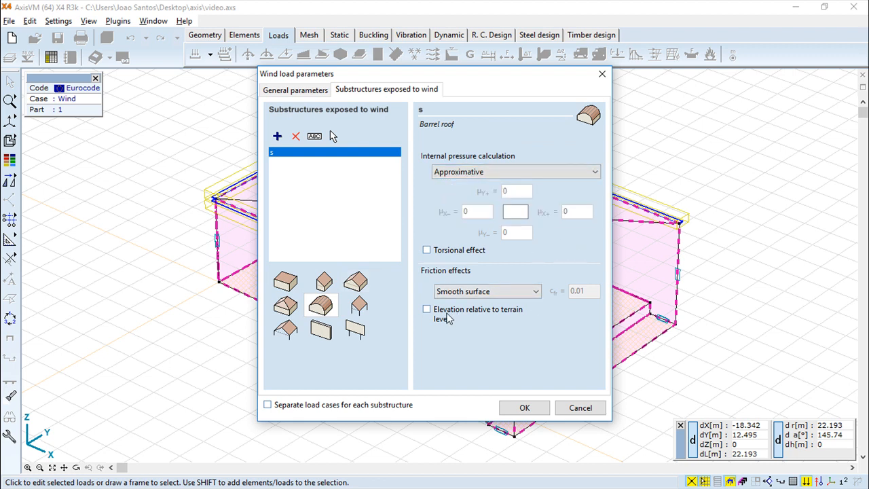
{"action": "left_click", "coordinate": [596, 410]}
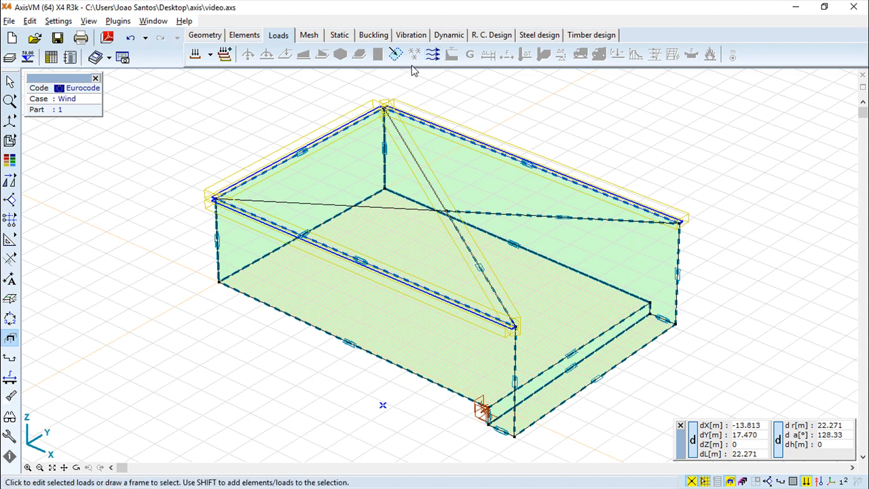
- Clear the selection and undo twice to bring back the water loads
{"action": "left_click_drag", "start_coordinate": [255, 120], "coordinate": [189, 167]}
{"action": "left_click", "coordinate": [131, 40]}
{"action": "left_click", "coordinate": [131, 39]}
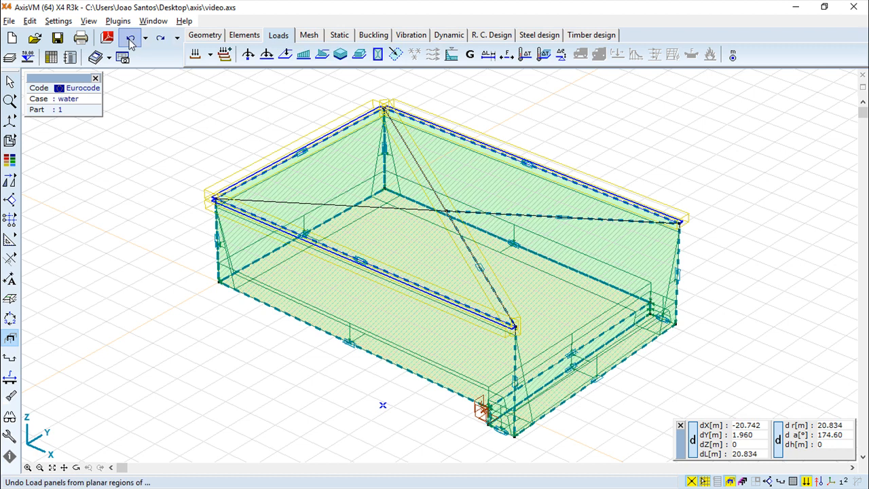
- Start a fluid load on all plates, inspect the p(Z2) pressure, then abandon the definition
{"action": "left_click", "coordinate": [452, 58]}
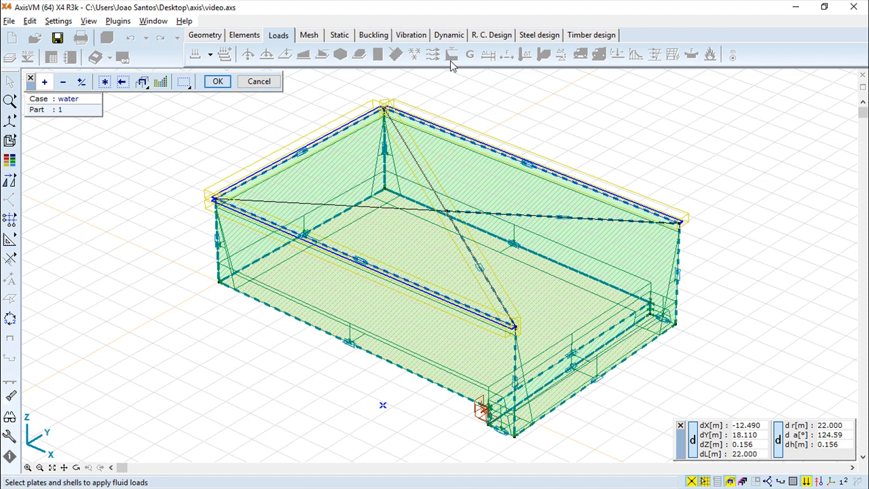
{"action": "left_click", "coordinate": [104, 82]}
{"action": "left_click", "coordinate": [217, 81]}
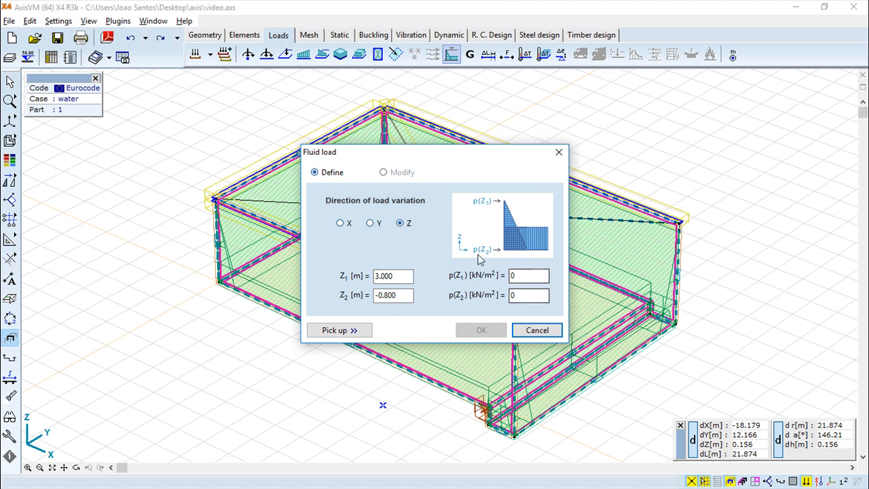
{"action": "double_click", "coordinate": [512, 301]}
{"action": "left_click", "coordinate": [538, 330]}
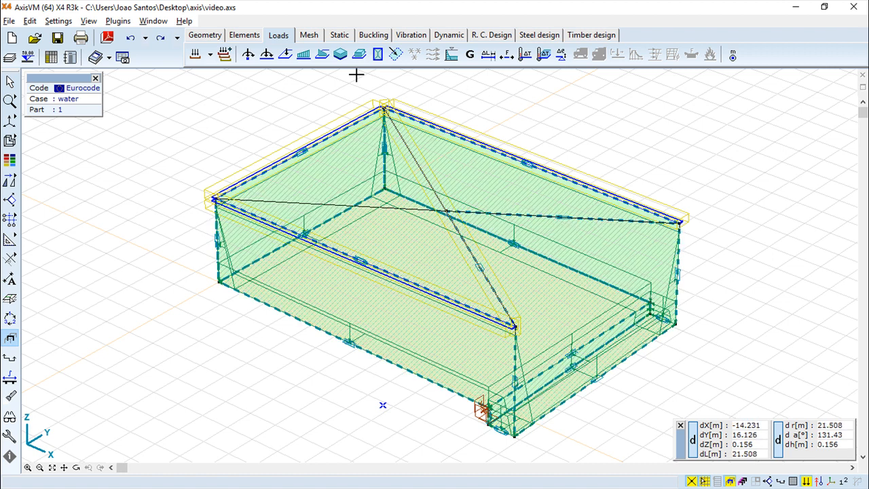
- Undo both load panel definitions, then apply self-weight (G) to every model element
{"action": "left_click", "coordinate": [131, 39]}
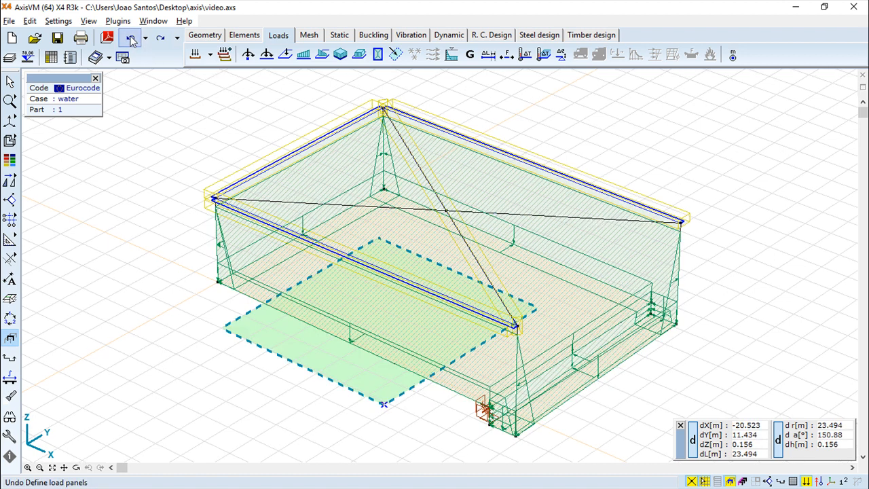
{"action": "left_click", "coordinate": [131, 40]}
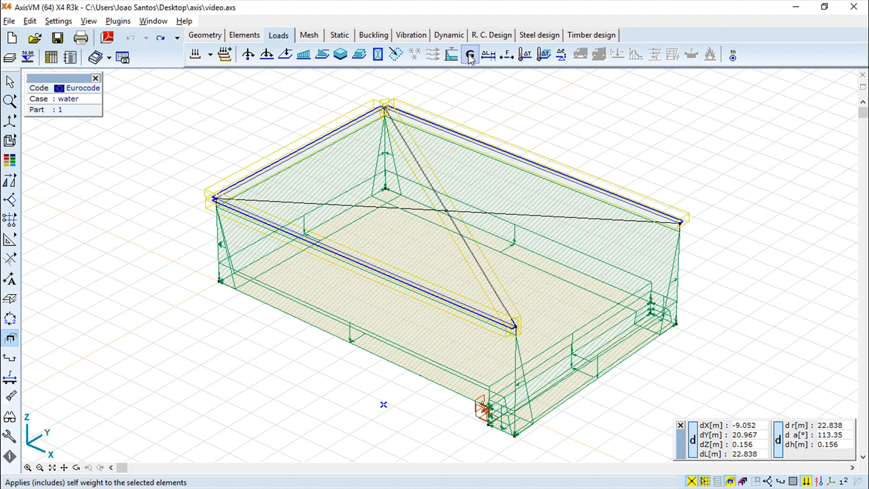
{"action": "left_click", "coordinate": [469, 55]}
{"action": "left_click", "coordinate": [105, 82]}
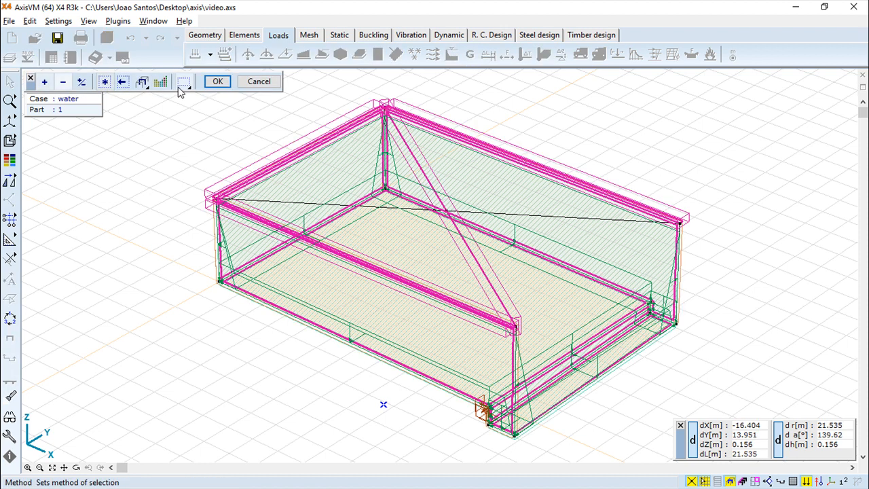
{"action": "left_click", "coordinate": [217, 82]}
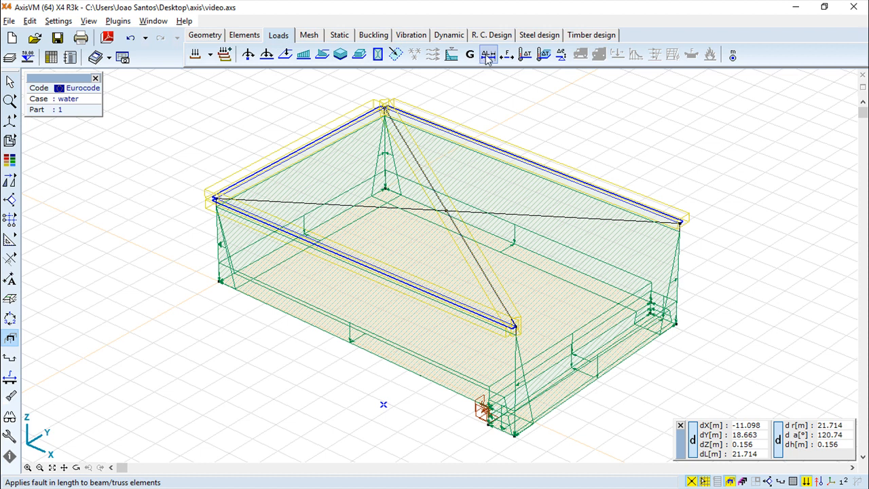
{"action": "left_click", "coordinate": [487, 56]}
{"action": "left_click", "coordinate": [160, 83]}
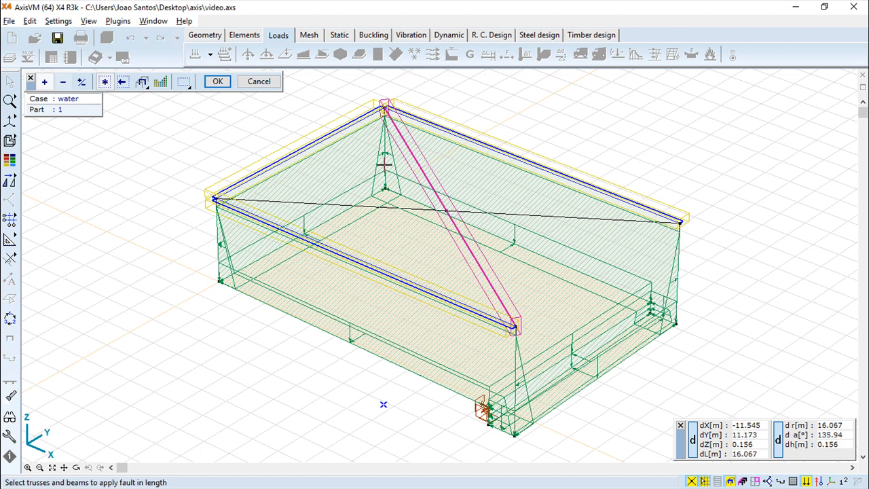
{"action": "left_click", "coordinate": [218, 82]}
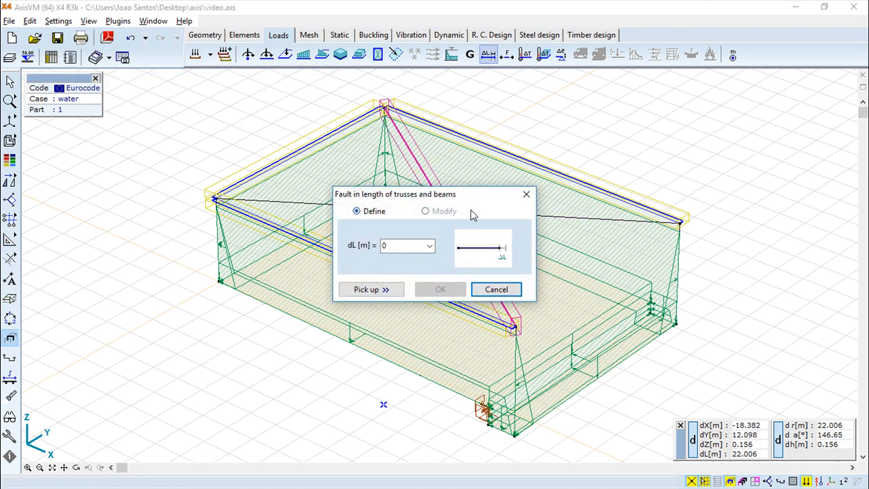
{"action": "left_click", "coordinate": [498, 289]}
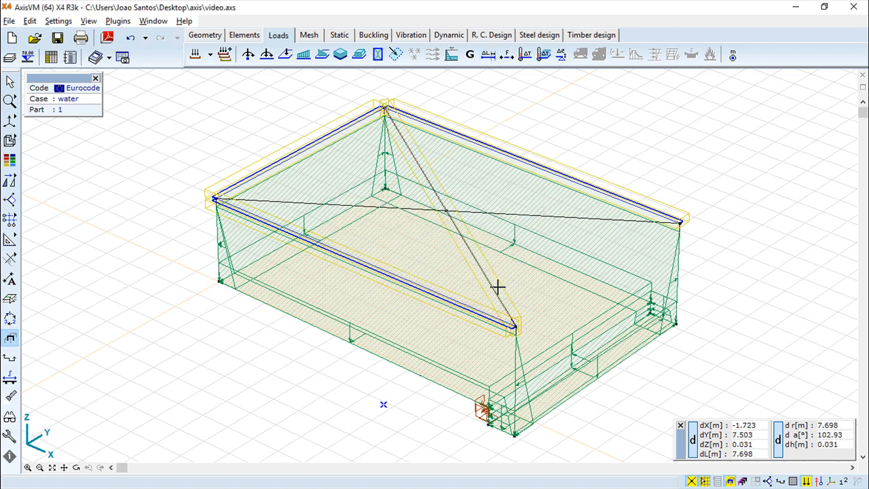
{"action": "left_click", "coordinate": [509, 58]}
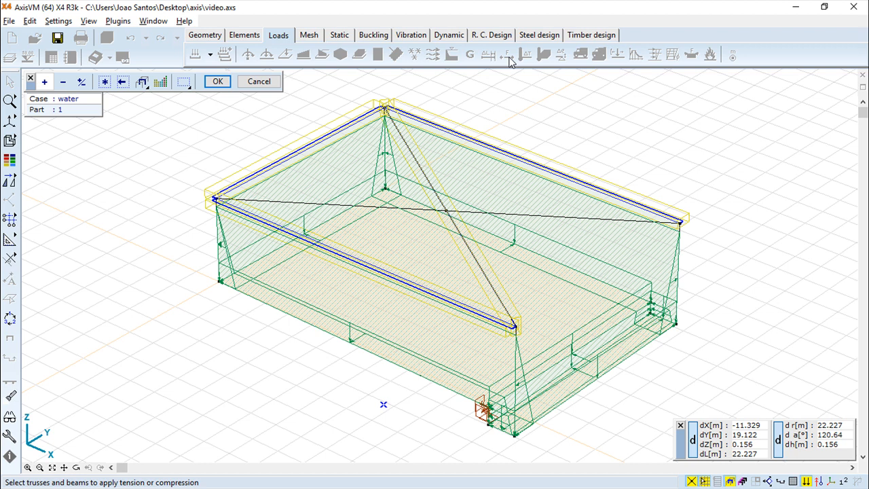
{"action": "left_click", "coordinate": [105, 82]}
{"action": "left_click", "coordinate": [217, 82]}
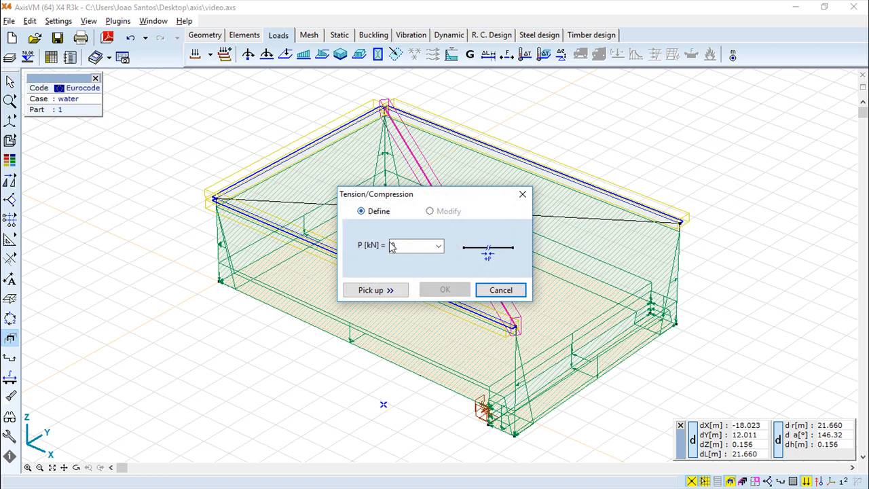
{"action": "left_click", "coordinate": [514, 290]}
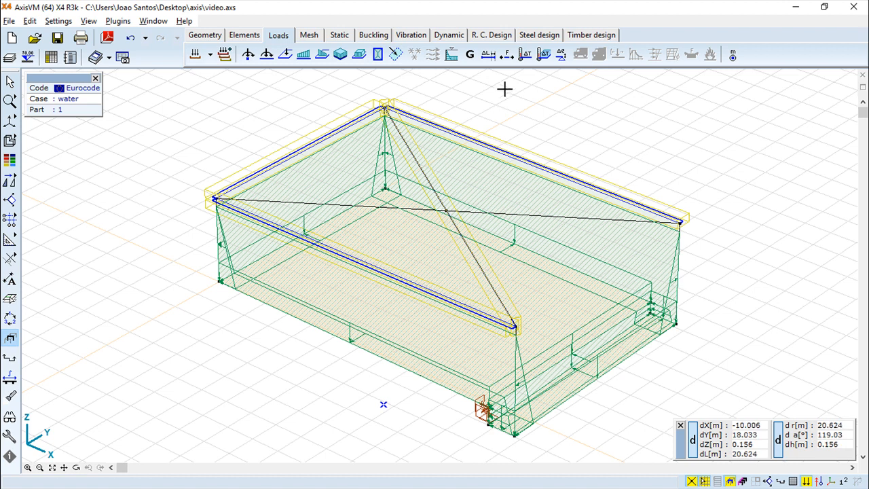
{"action": "left_click", "coordinate": [525, 54]}
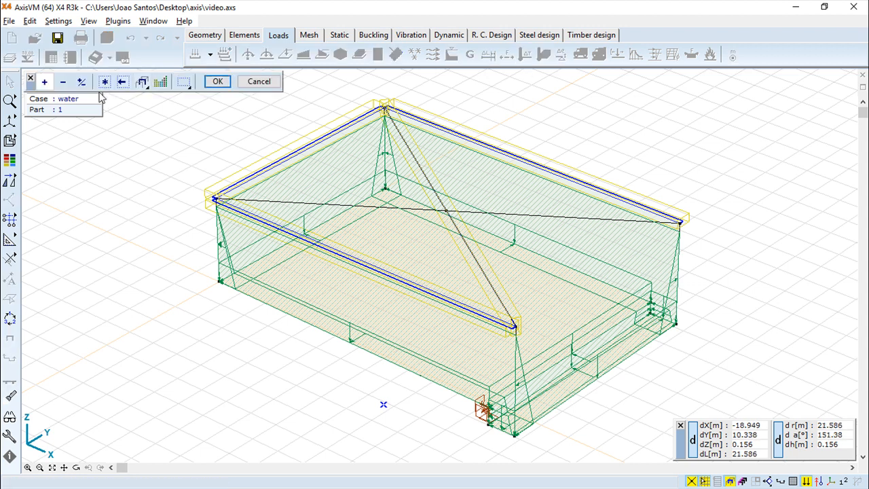
{"action": "left_click", "coordinate": [105, 81]}
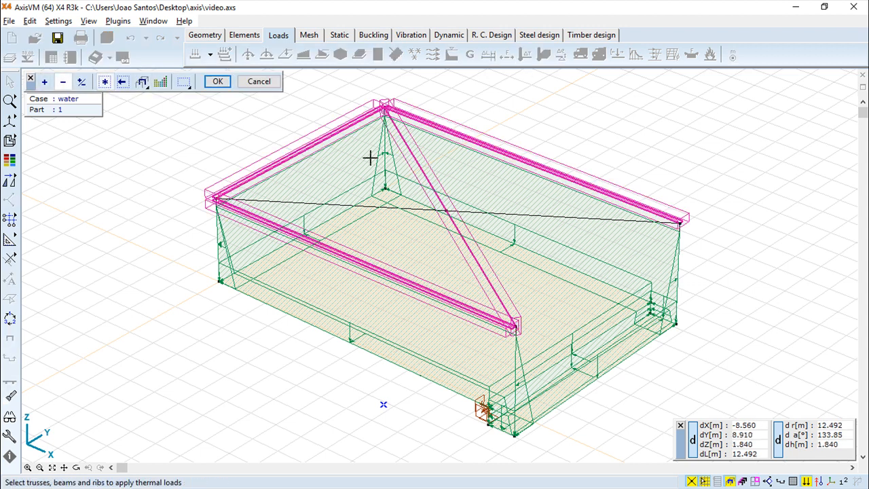
{"action": "left_click", "coordinate": [218, 82]}
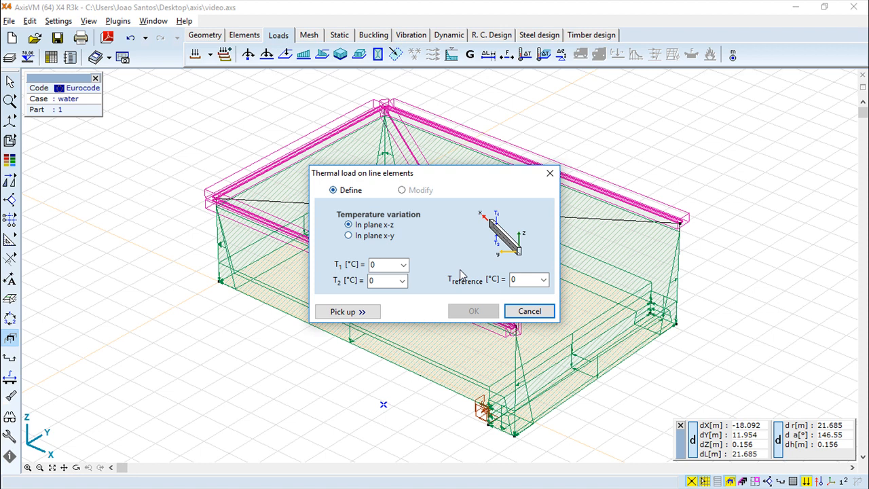
{"action": "left_click", "coordinate": [530, 312]}
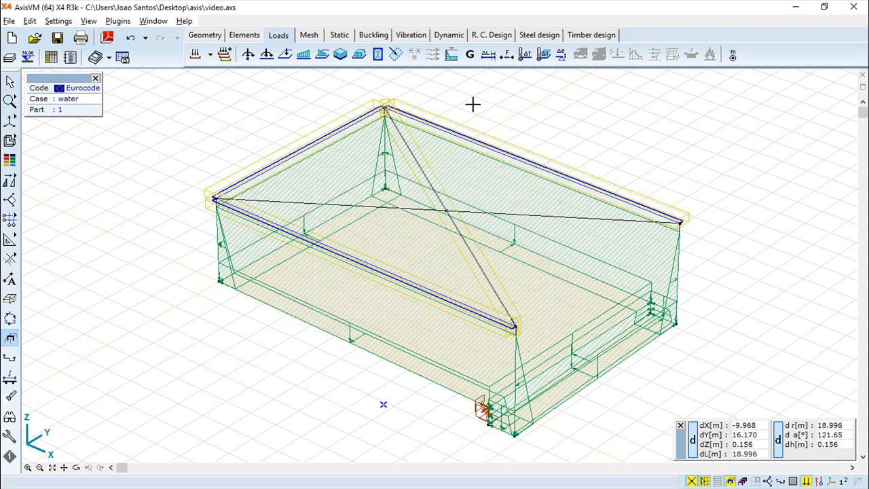
{"action": "left_click", "coordinate": [545, 55]}
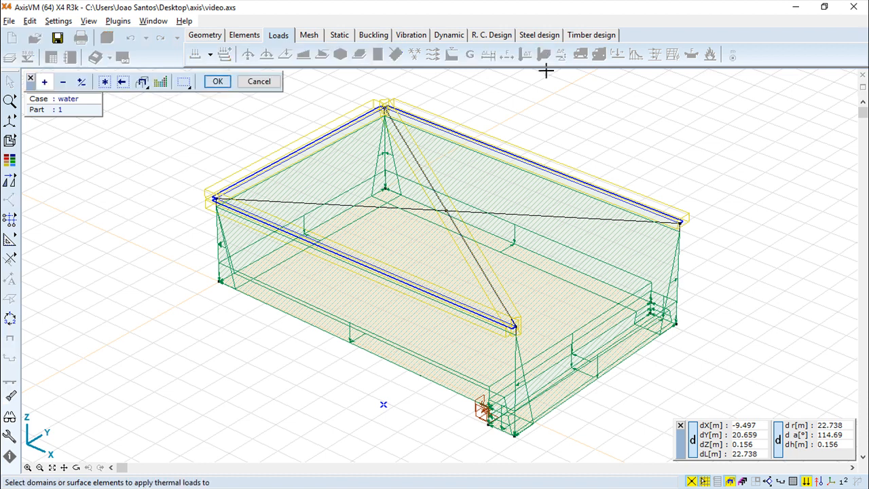
{"action": "left_click", "coordinate": [123, 84]}
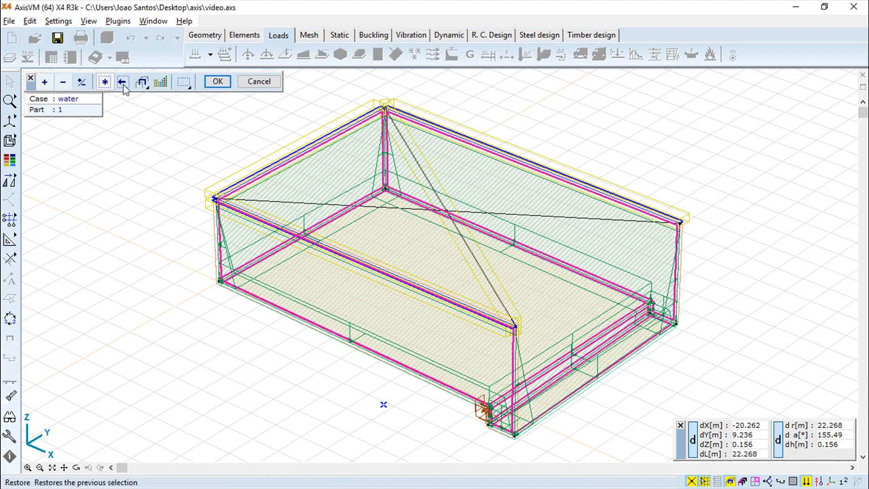
{"action": "left_click", "coordinate": [218, 81]}
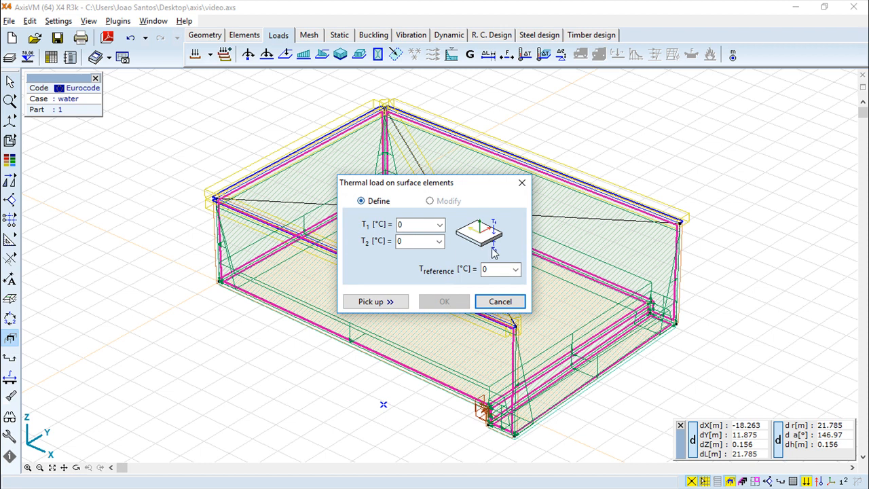
{"action": "left_click", "coordinate": [500, 302]}
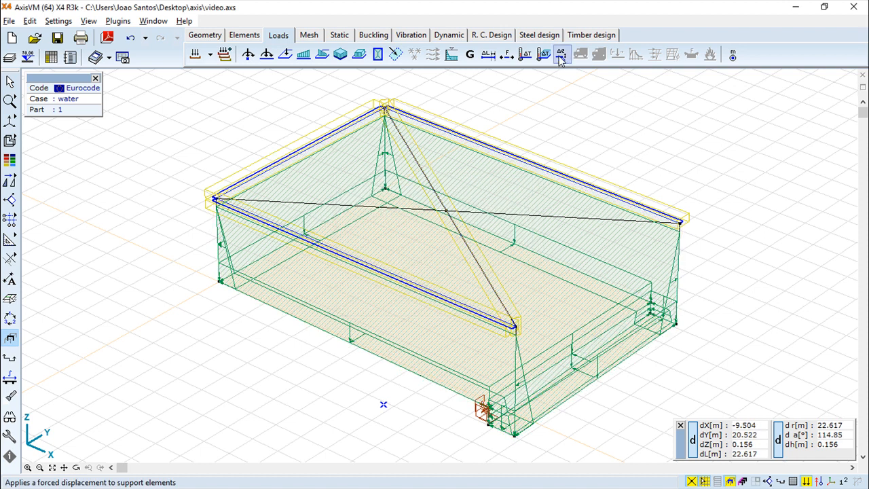
{"action": "left_click", "coordinate": [560, 57]}
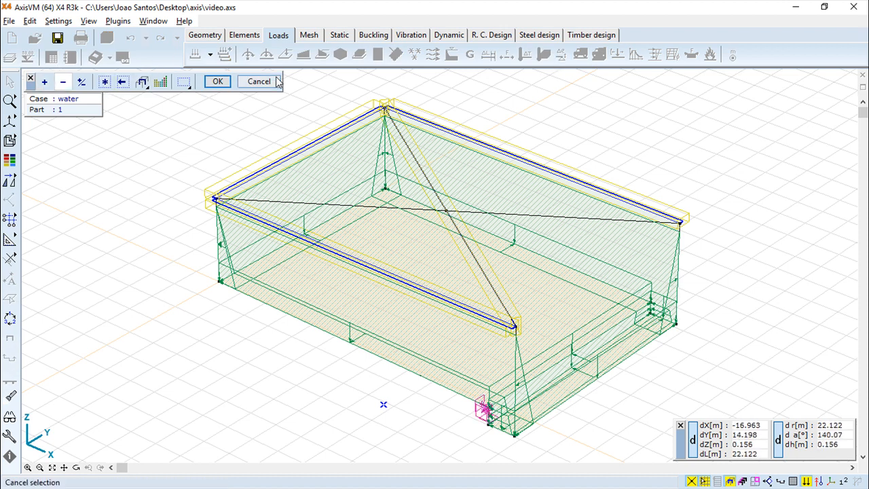
{"action": "left_click", "coordinate": [218, 82]}
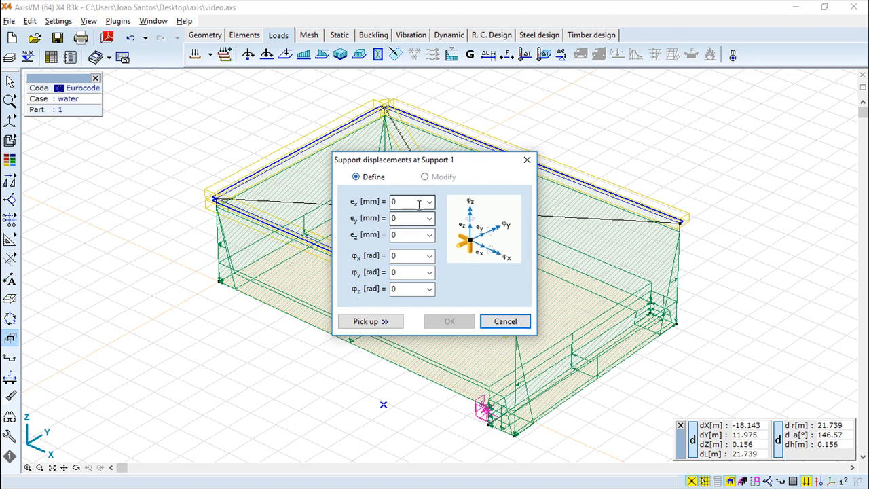
{"action": "left_click", "coordinate": [412, 235]}
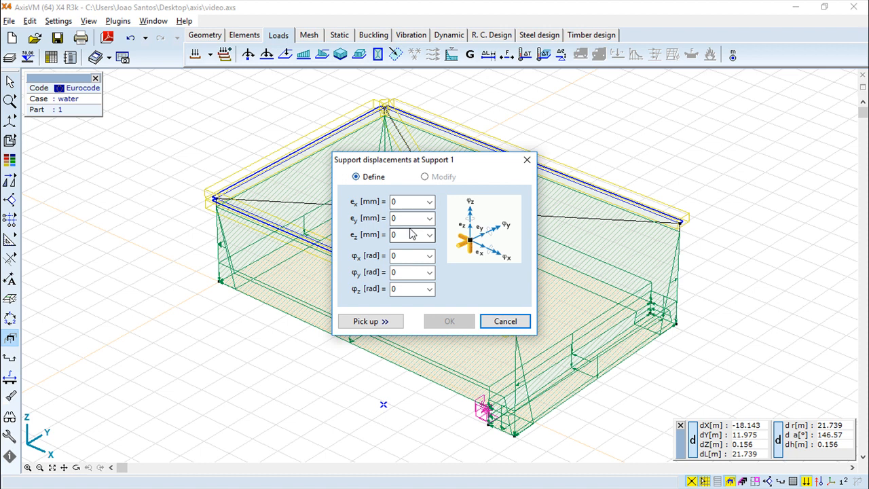
{"action": "left_click", "coordinate": [398, 255]}
{"action": "left_click", "coordinate": [527, 161]}
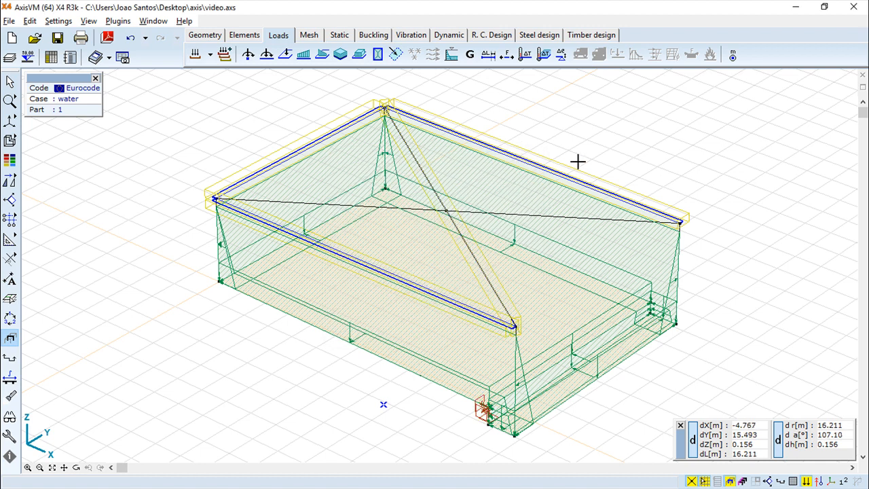
- Zoom in on the box model and pan it slightly up and right toward the roof beams
{"action": "scroll", "coordinate": [576, 163], "scroll_direction": "up", "scroll_amount": 1}
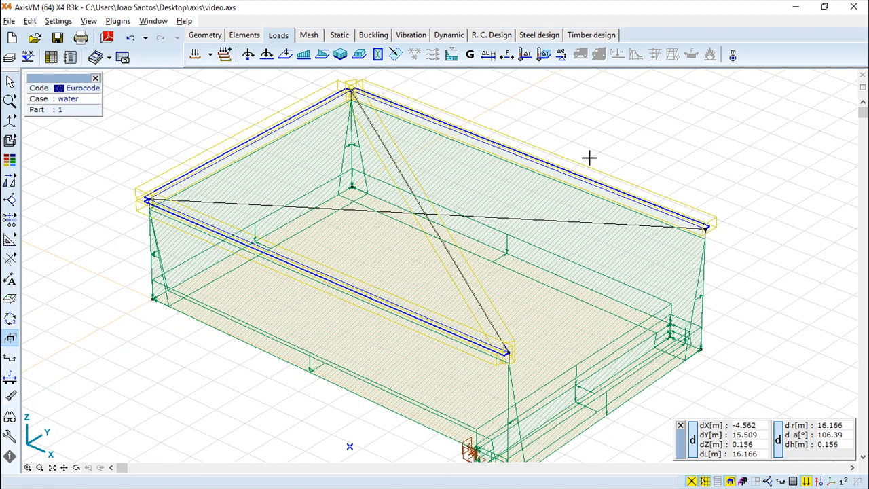
{"action": "middle_click_drag", "start_coordinate": [649, 154], "coordinate": [655, 146]}
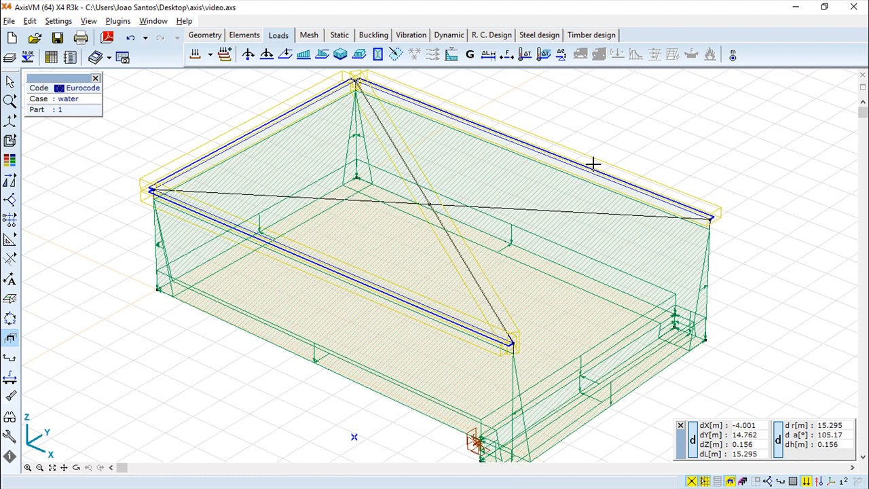